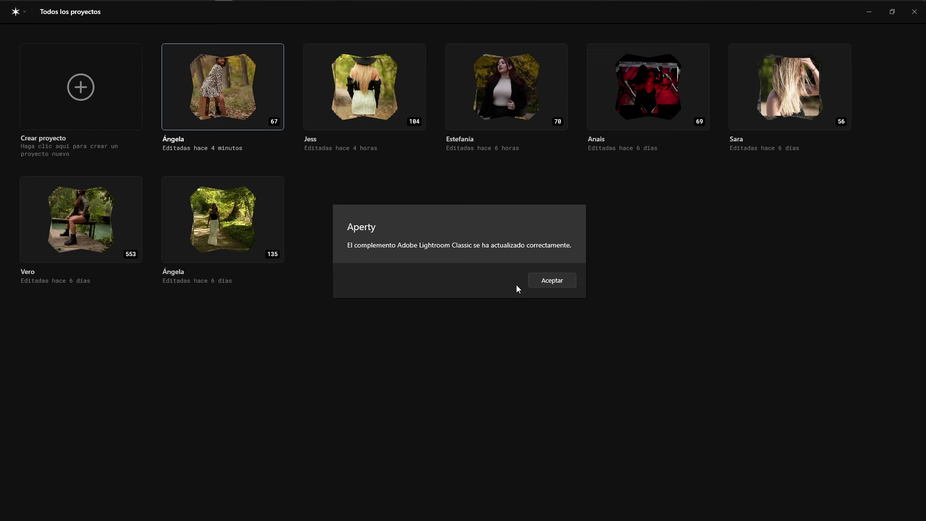
- Dismiss the Lightroom Classic plug-in update notice and check the program's version information
left_click(553, 282)
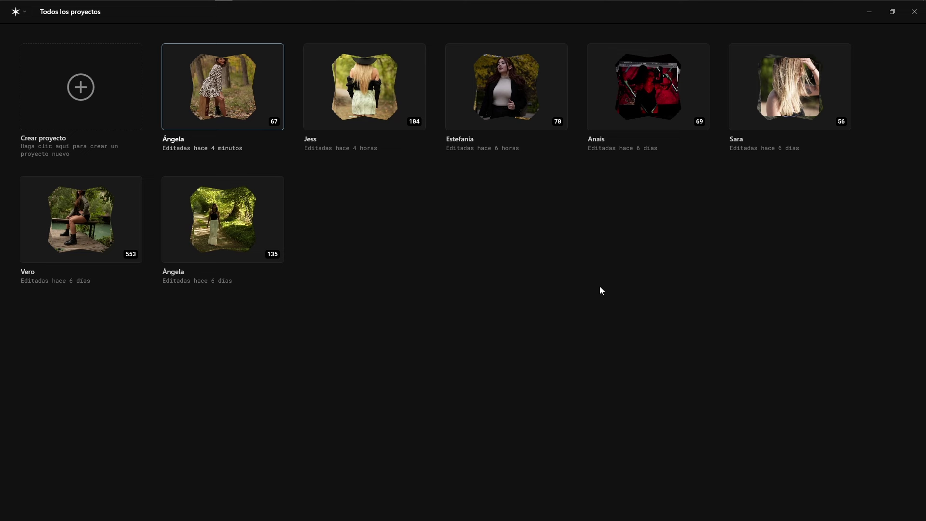
left_click(19, 18)
mouse_move(29, 126)
left_click(96, 128)
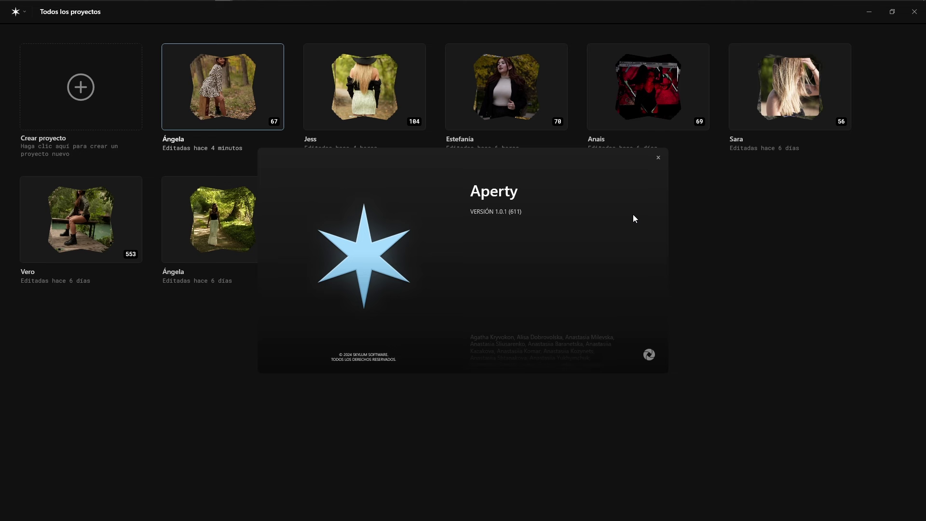
left_click(658, 158)
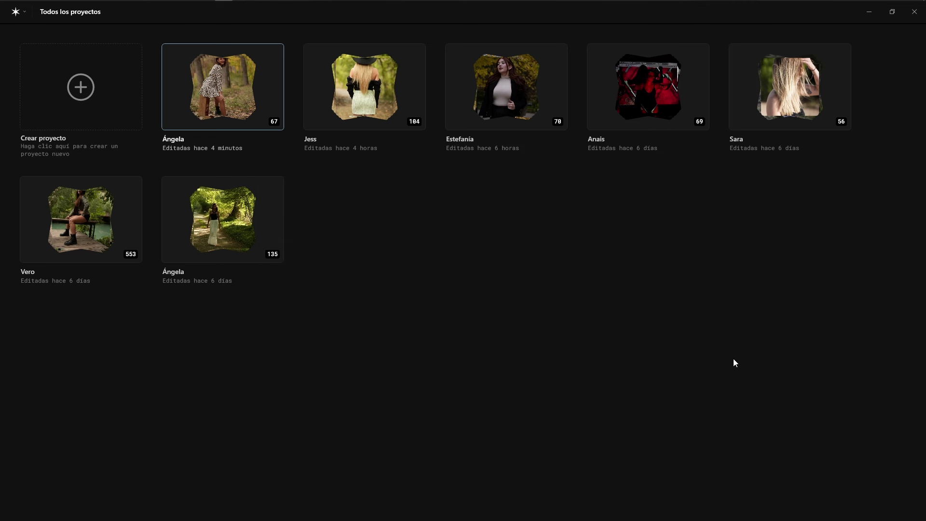
- Open the most recently edited project, the one with 67 photos, and display photo _DSC3685.ARW
left_click(230, 104)
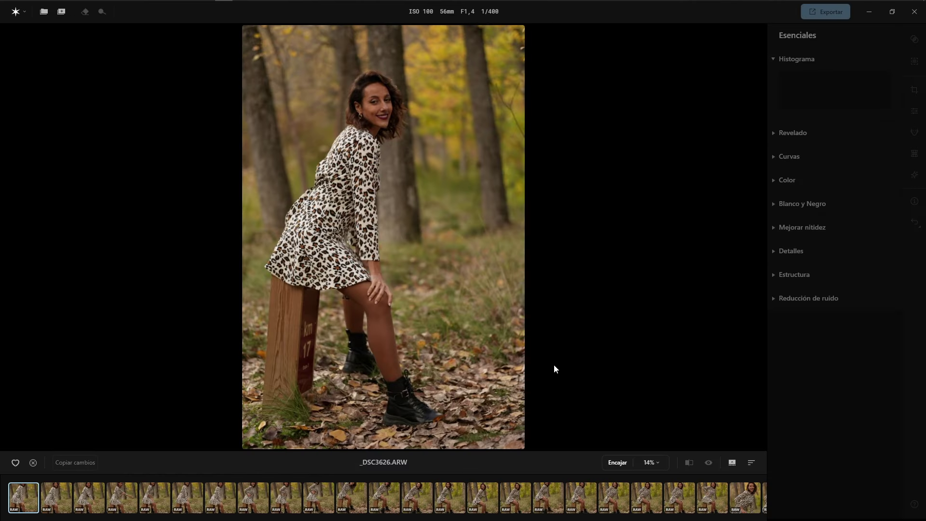
scroll(604, 505, "right", 10)
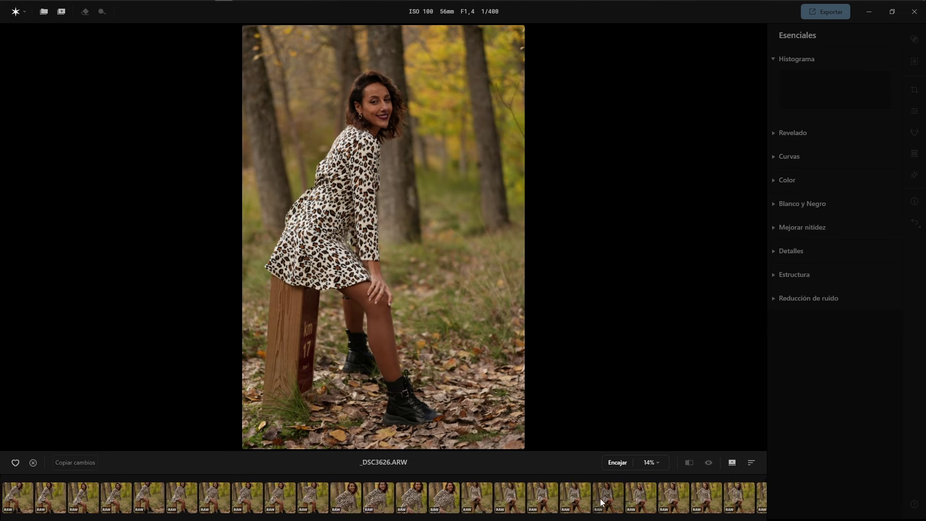
scroll(598, 500, "right", 10)
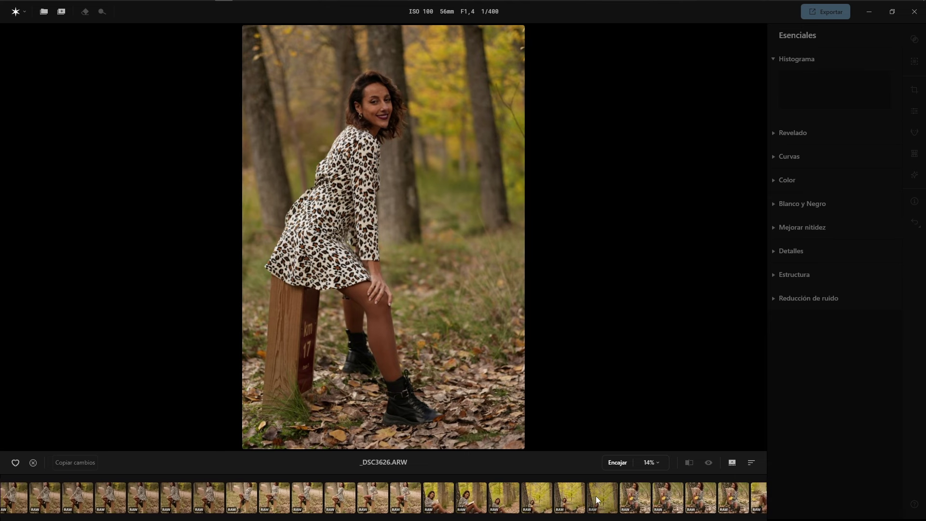
left_click(627, 506)
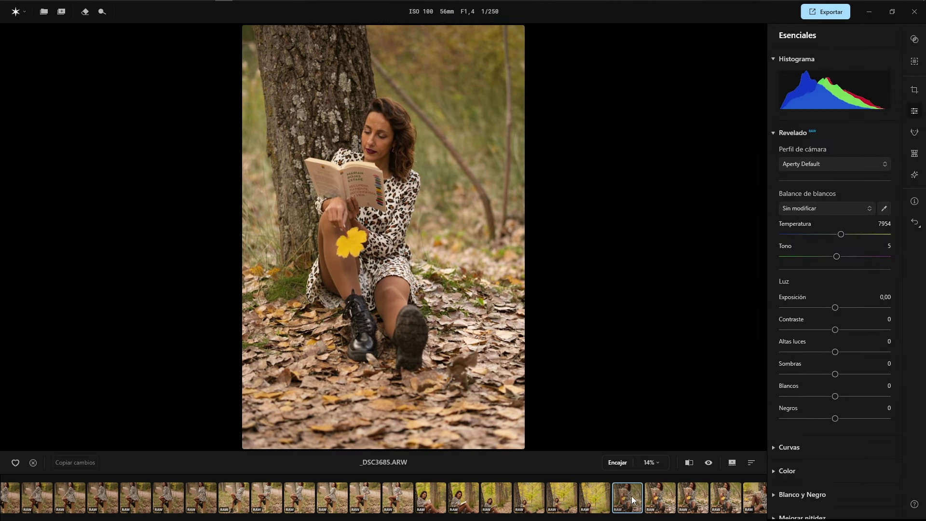
- Look through the neighbouring photos of the woman reading by the trees, and open _DSC3678.ARW for editing
left_click(665, 500)
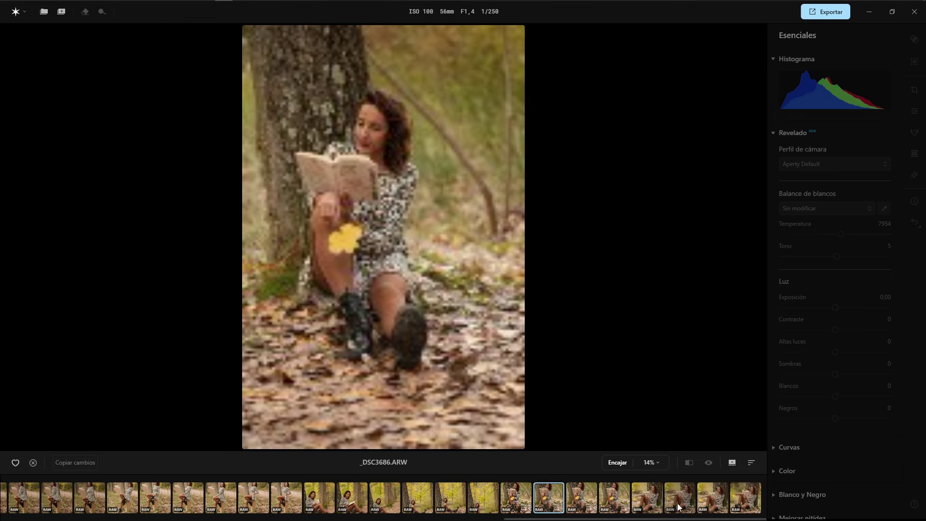
left_click(648, 505)
left_click(678, 502)
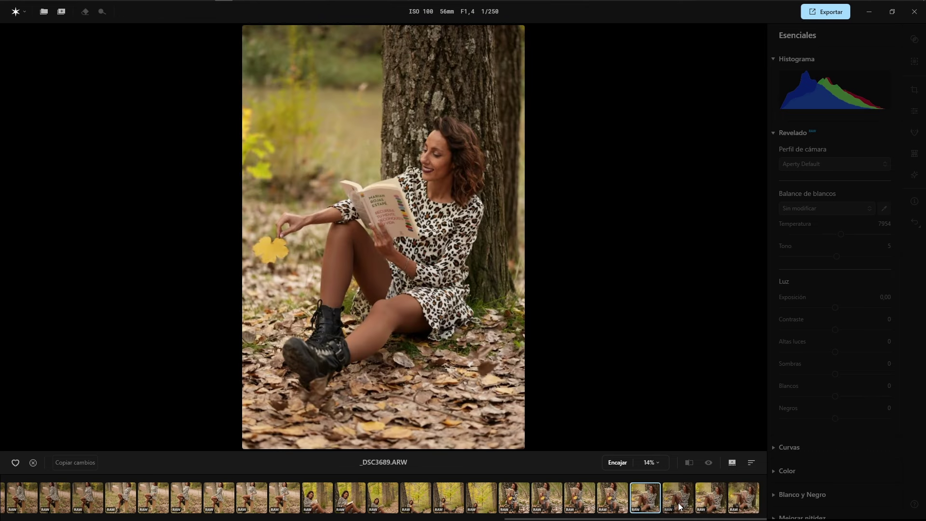
left_click(712, 502)
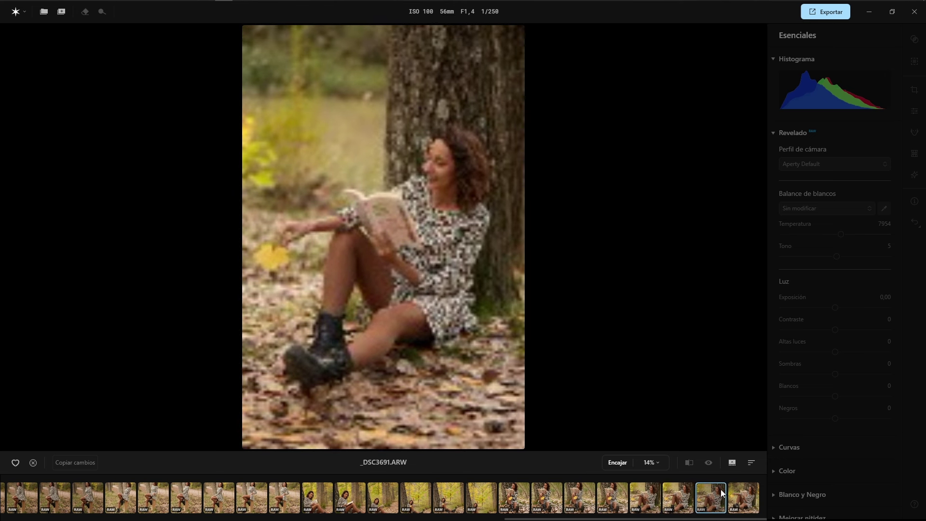
left_click(745, 504)
scroll(745, 502, "up", 10)
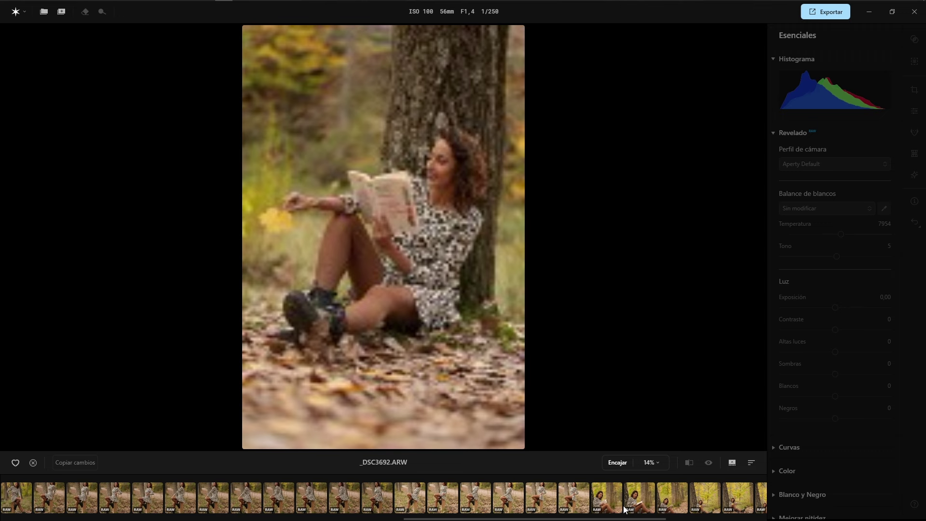
left_click(672, 497)
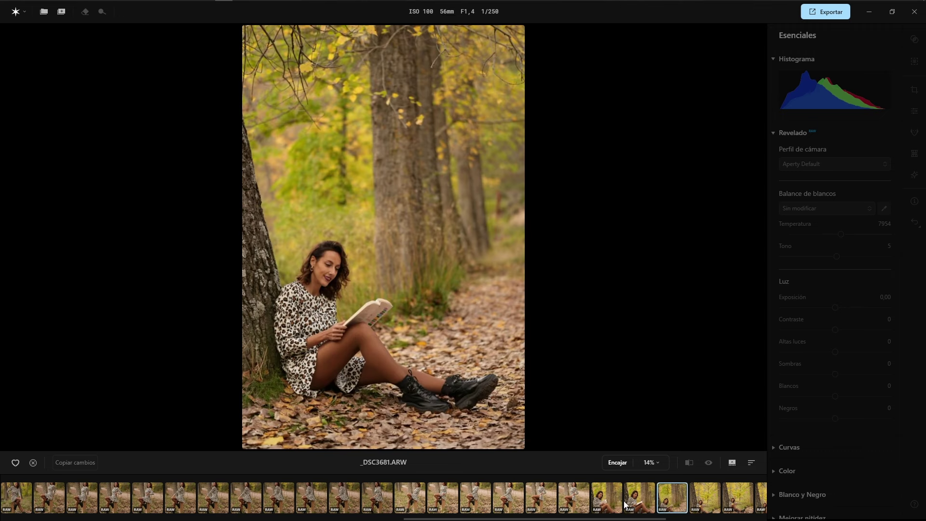
left_click(706, 505)
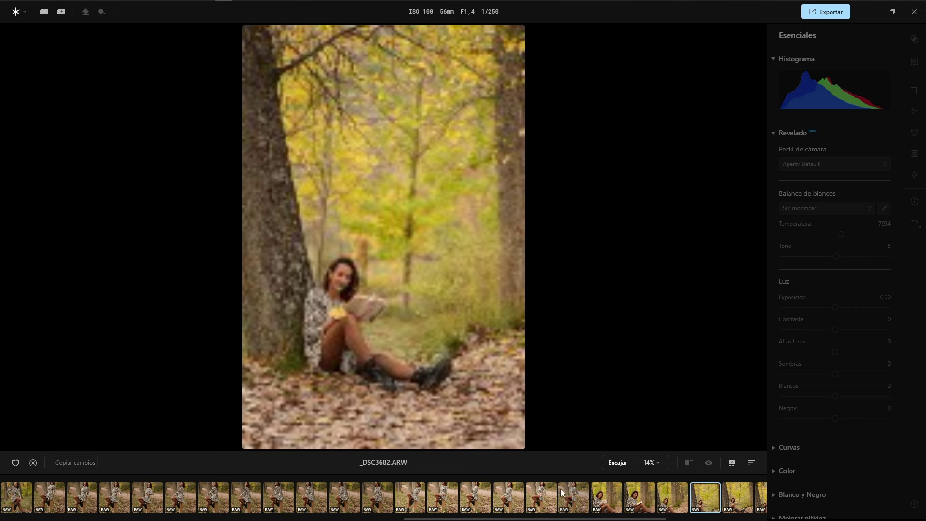
left_click(583, 499)
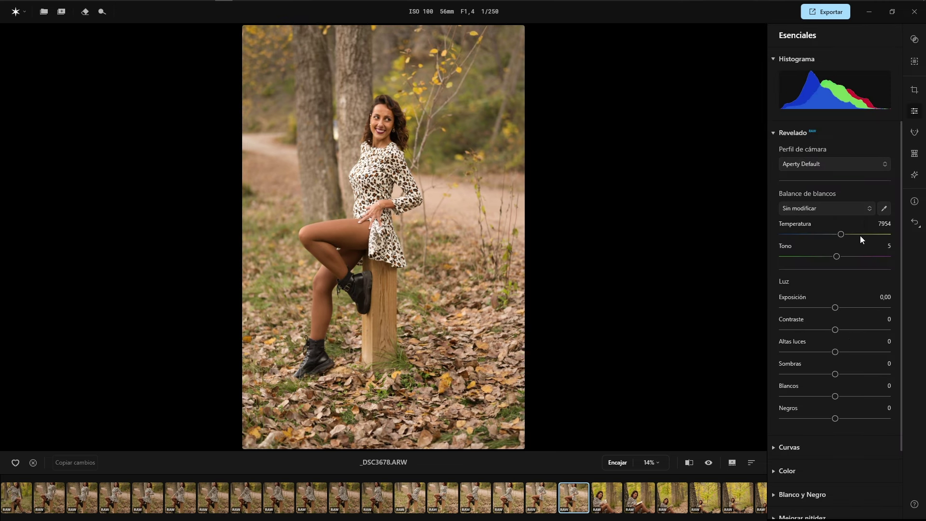
- Try the Sunlit Glow preset from Colors by Julia Trotti on the photo, and remove it again
left_click(913, 63)
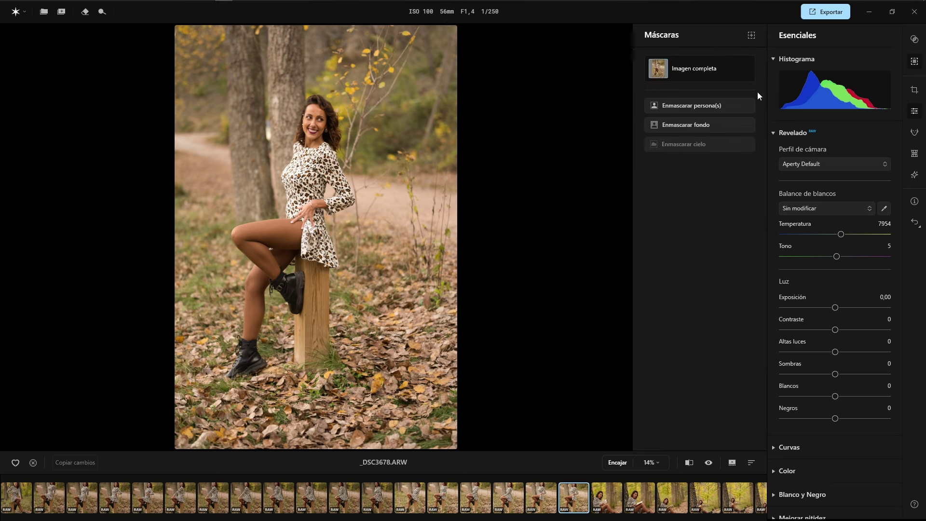
left_click(913, 39)
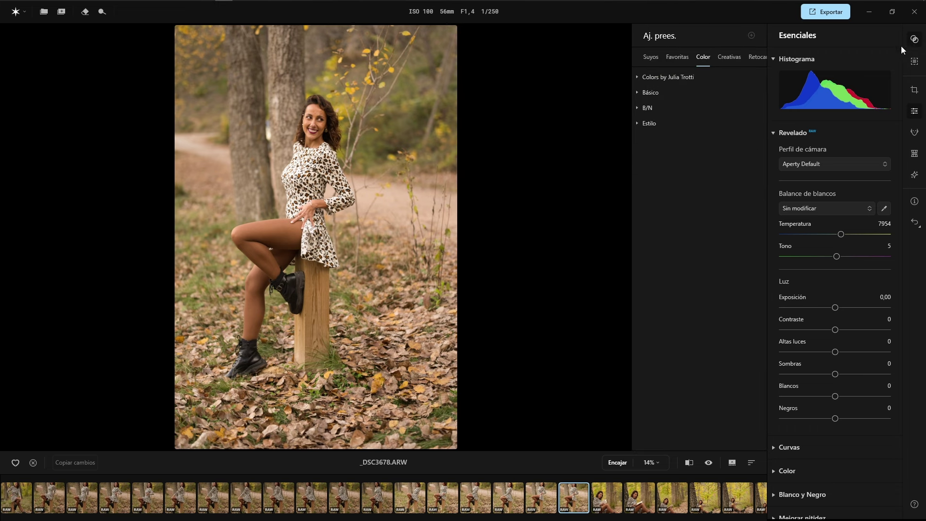
left_click(638, 77)
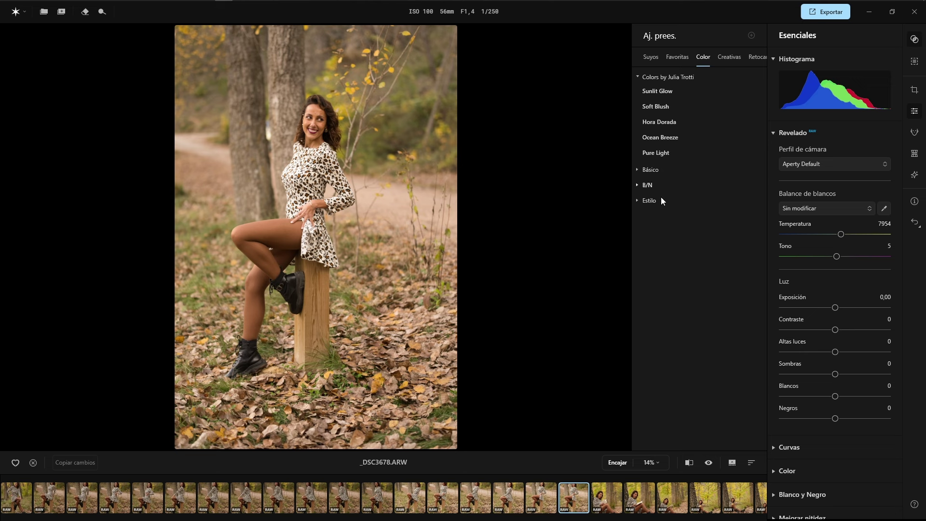
left_click(658, 93)
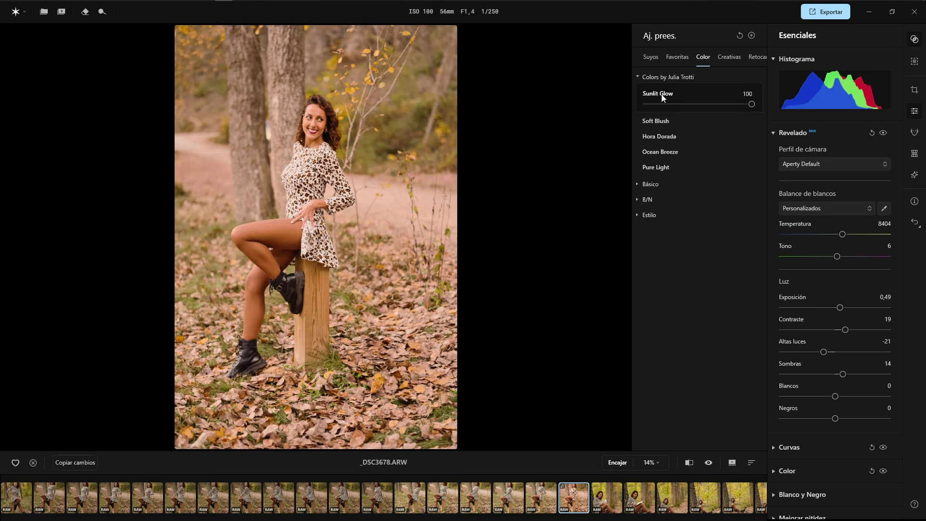
left_click(747, 83)
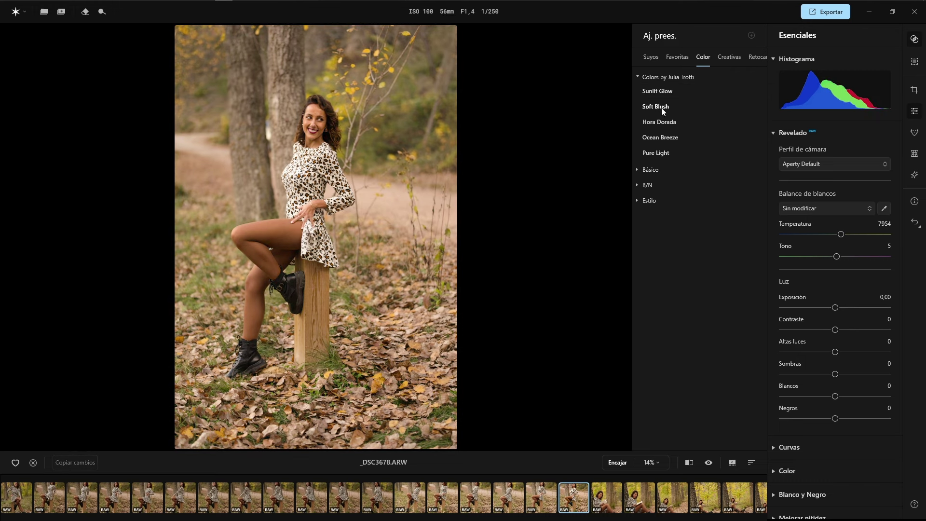
- Try the Soft Blush and Hora Dorada color presets one after the other, removing each again
left_click(653, 109)
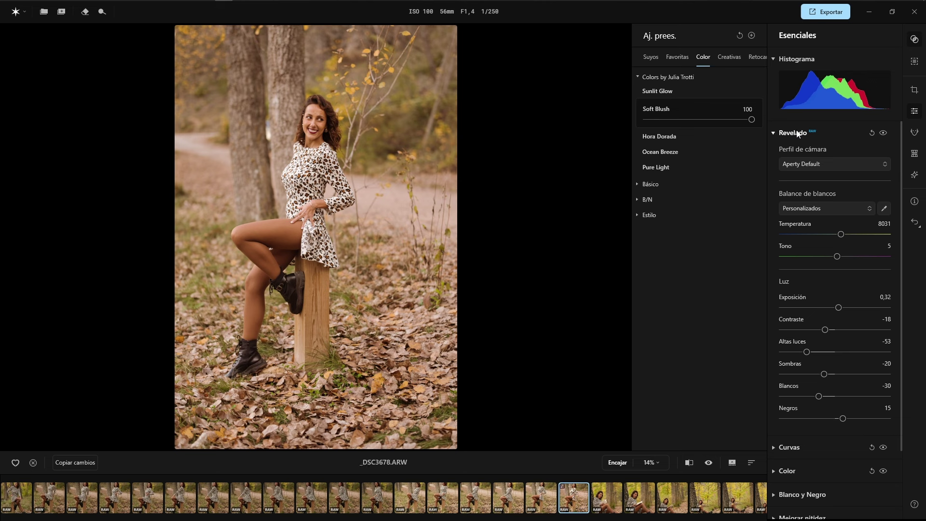
left_click(661, 109)
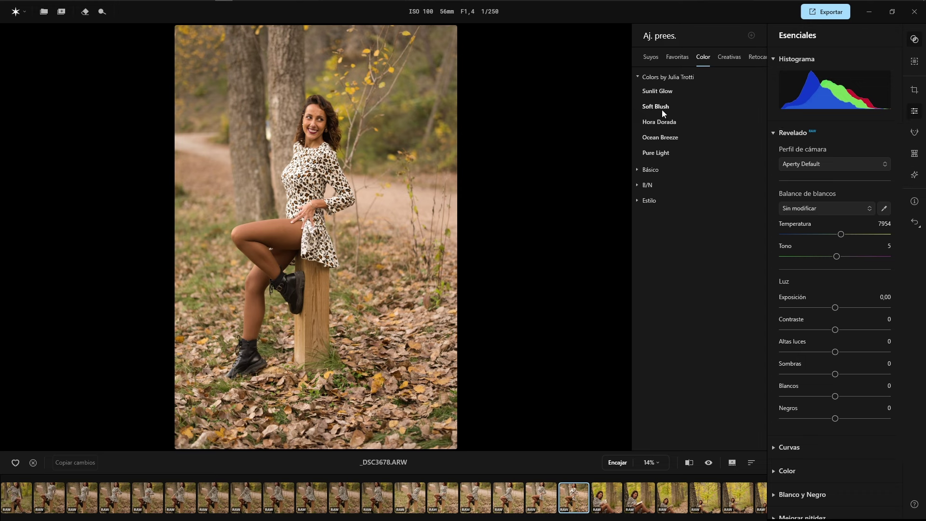
left_click(663, 123)
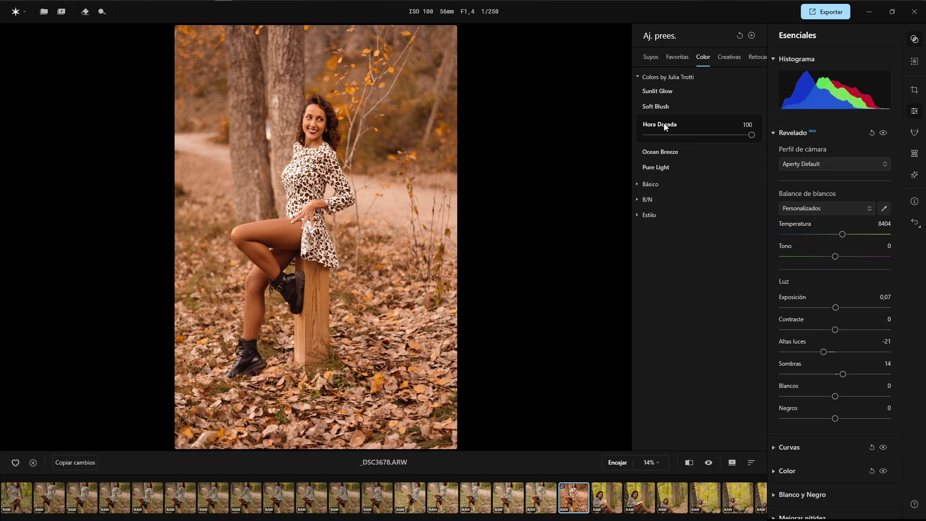
left_click(663, 124)
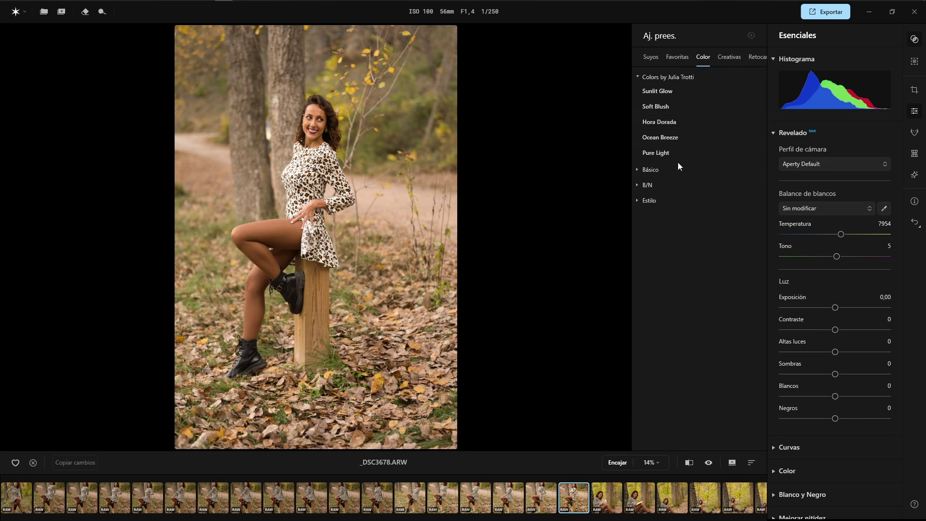
- Try the Ocean Breeze preset, compare the photo before and after several times, and undo the preset
left_click(670, 139)
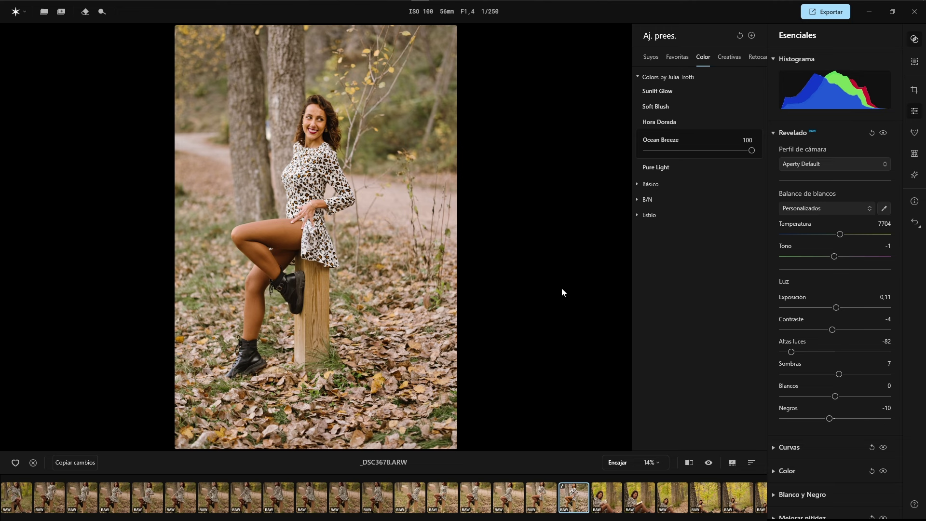
left_click(709, 461)
left_click(709, 461)
left_click(708, 461)
left_click(709, 461)
left_click(708, 461)
left_click(708, 461)
key("ctrl+z")
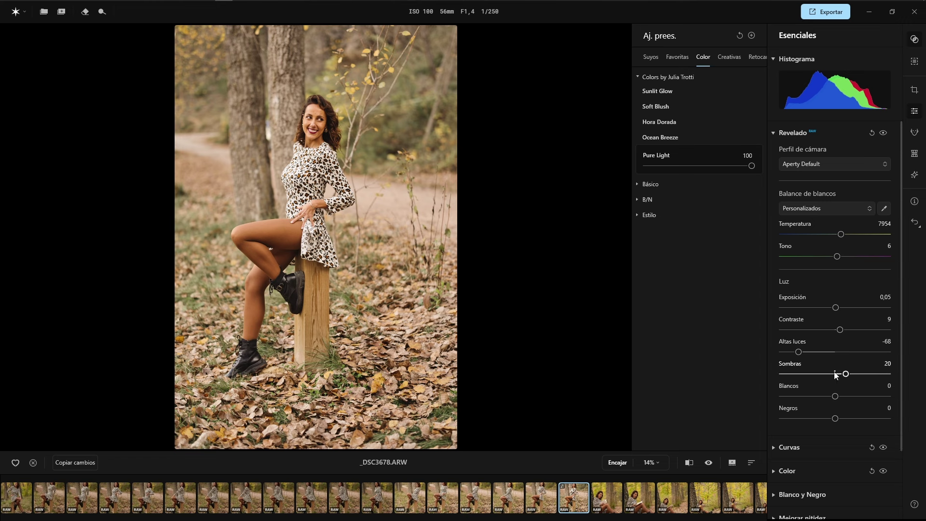
- Compare the photo with and without the Pure Light preset, undo that preset and leave the presets
left_click(708, 463)
left_click(708, 462)
left_click(708, 462)
left_click(708, 462)
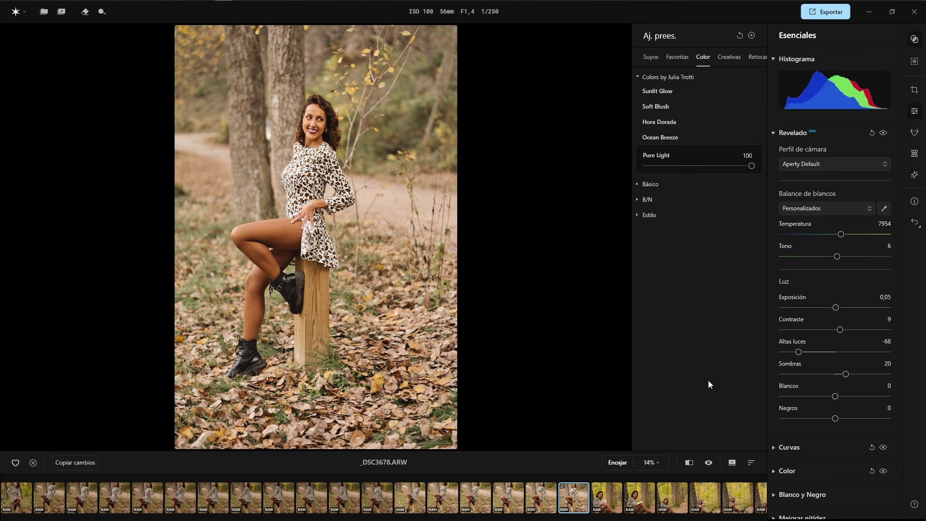
key("ctrl+z")
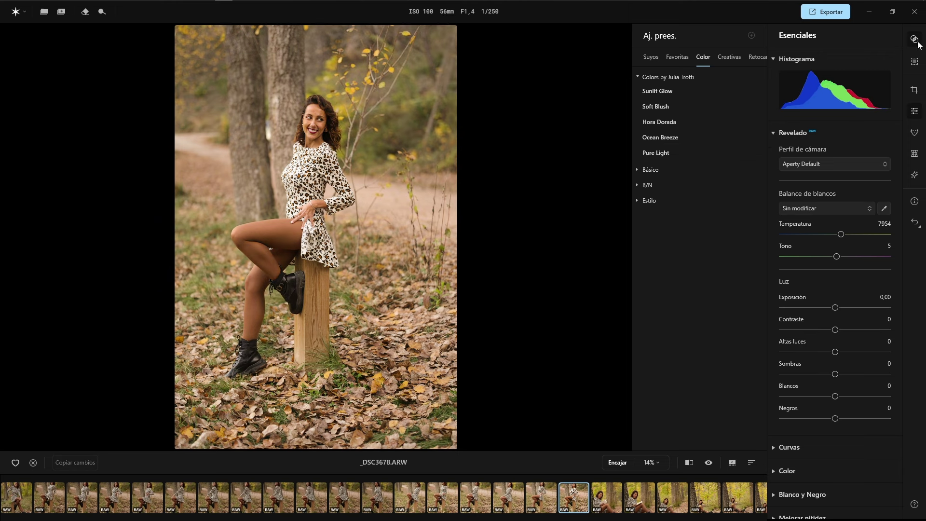
left_click(915, 40)
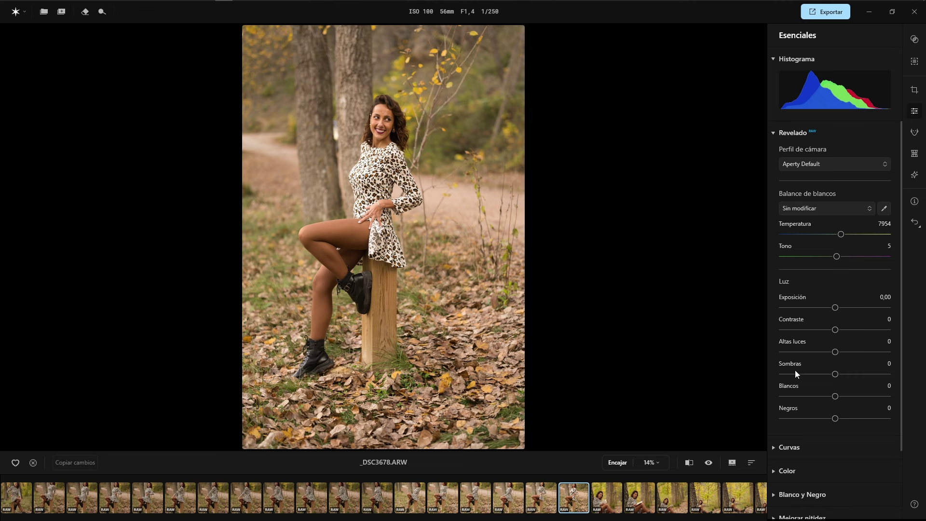
- Collapse the Revelado settings and examine the controls offered under Curvas and Color
left_click(785, 138)
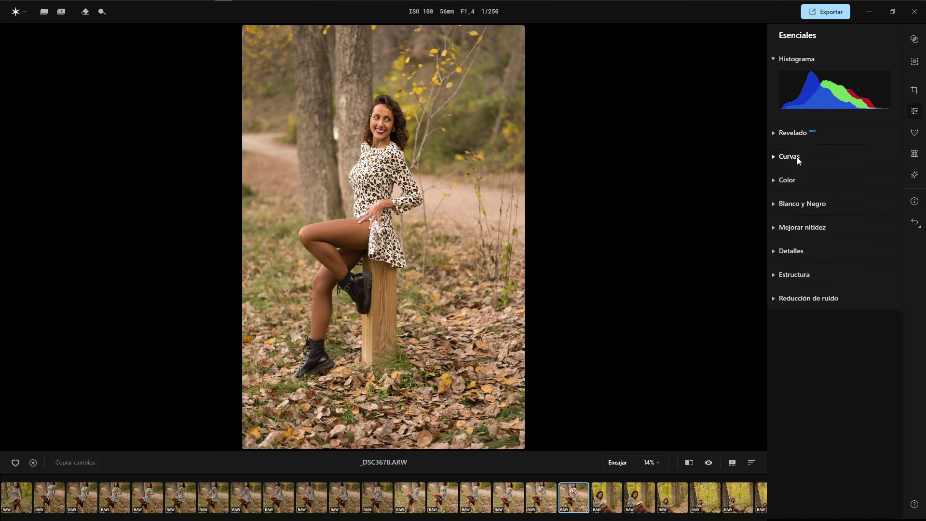
left_click(794, 159)
left_click(796, 158)
left_click(791, 181)
scroll(790, 181, "down", 1)
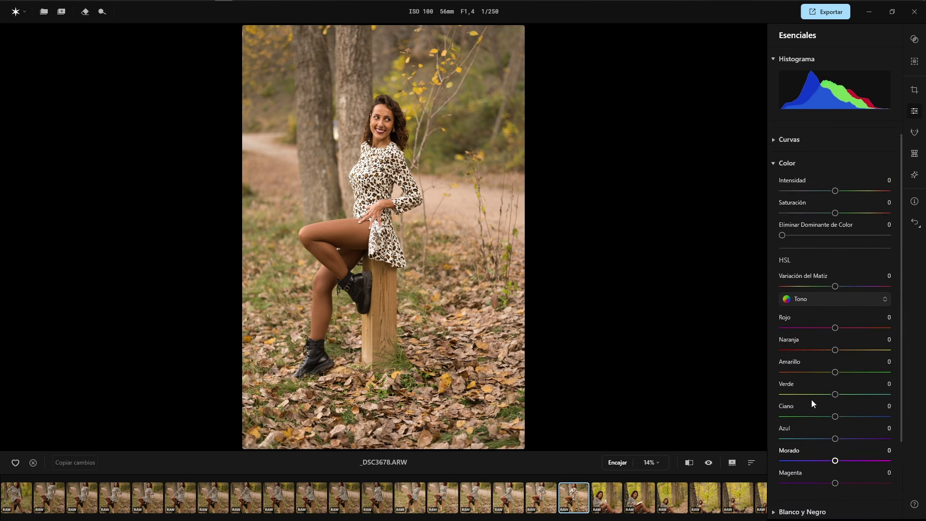
left_click(781, 162)
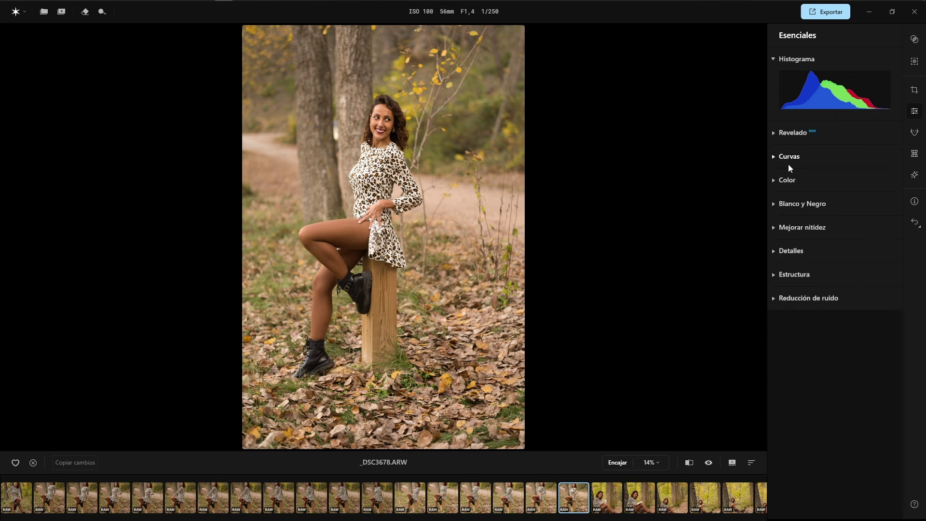
- Examine the controls under Blanco y Negro, Mejorar nitidez, Detalles, Estructura and Reducción de ruido
left_click(810, 204)
left_click(810, 204)
left_click(803, 228)
left_click(803, 231)
left_click(796, 253)
left_click(796, 253)
left_click(800, 273)
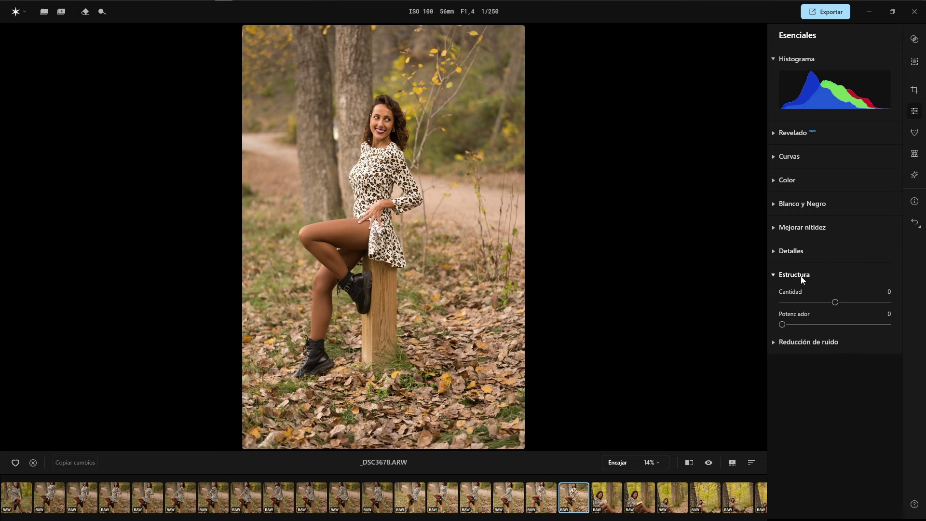
left_click(801, 273)
left_click(800, 300)
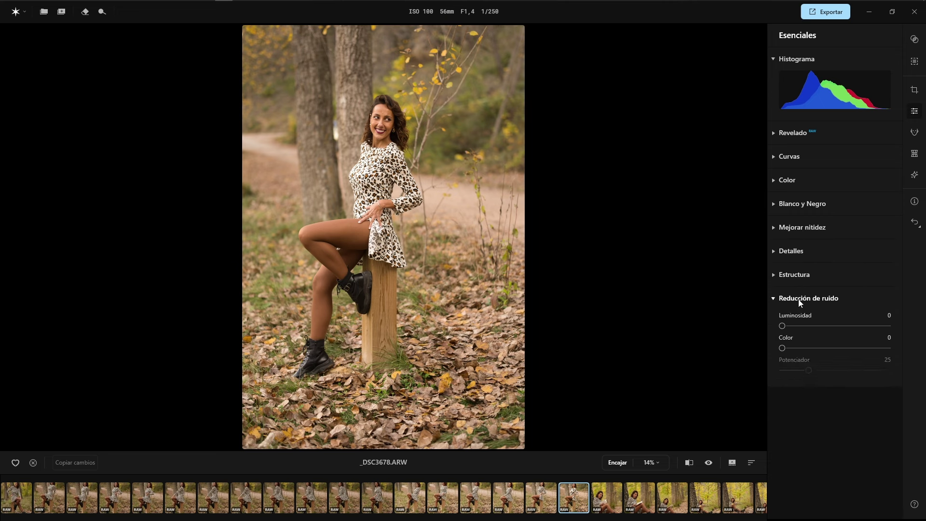
left_click(799, 300)
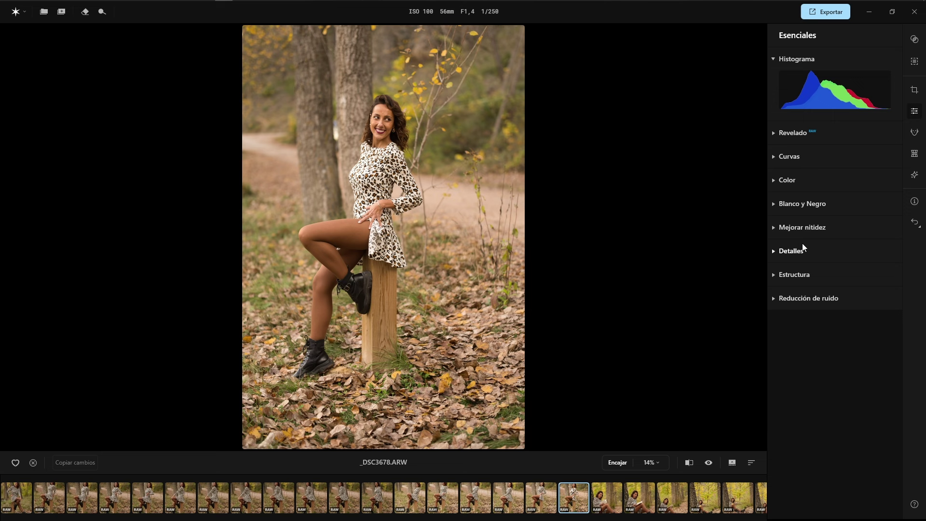
- Examine the Retocar controls for Manchas en la piel, Piel facial, Ojos, Boca and Maquillaje, collapsing each opened section again
left_click(914, 134)
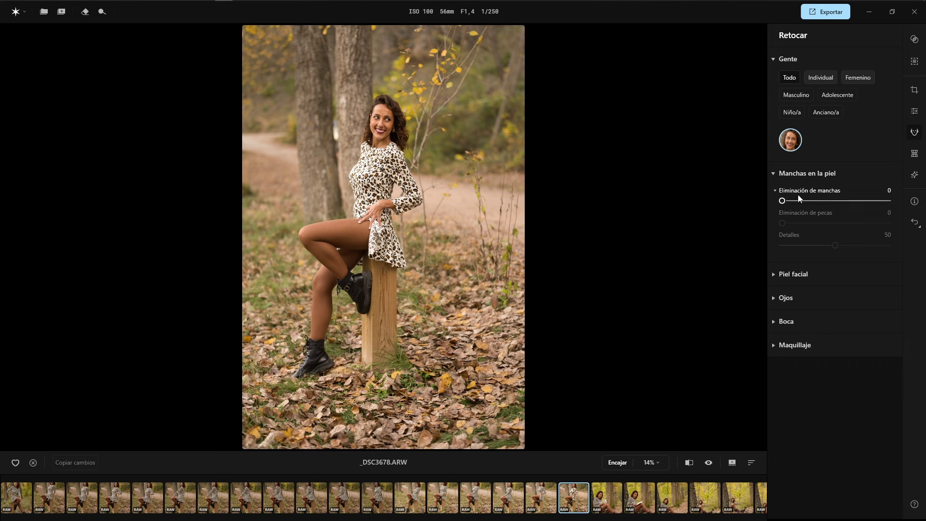
left_click(812, 272)
left_click(801, 270)
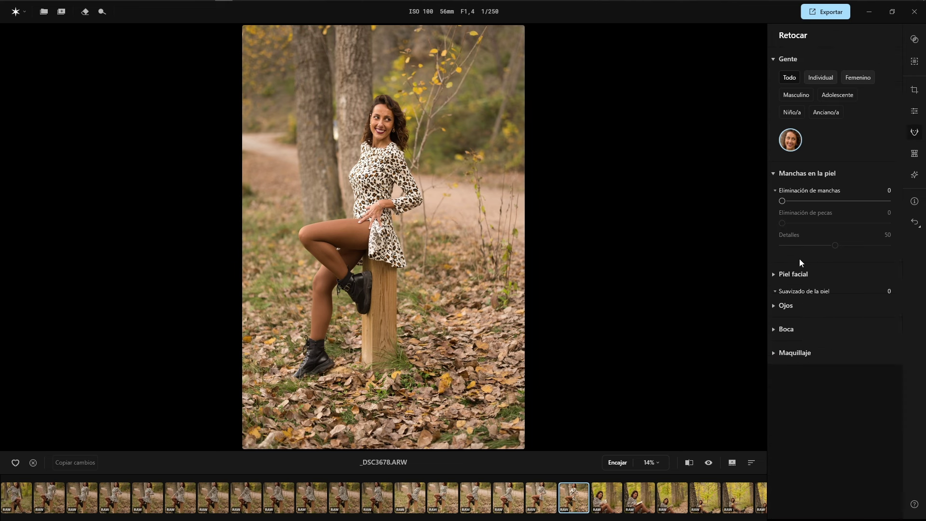
left_click(798, 298)
left_click(798, 297)
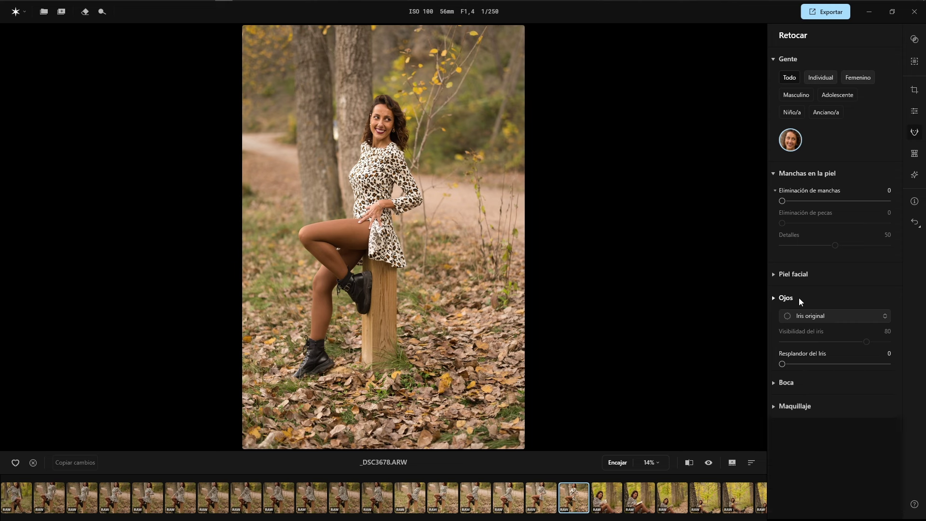
left_click(799, 324)
left_click(799, 324)
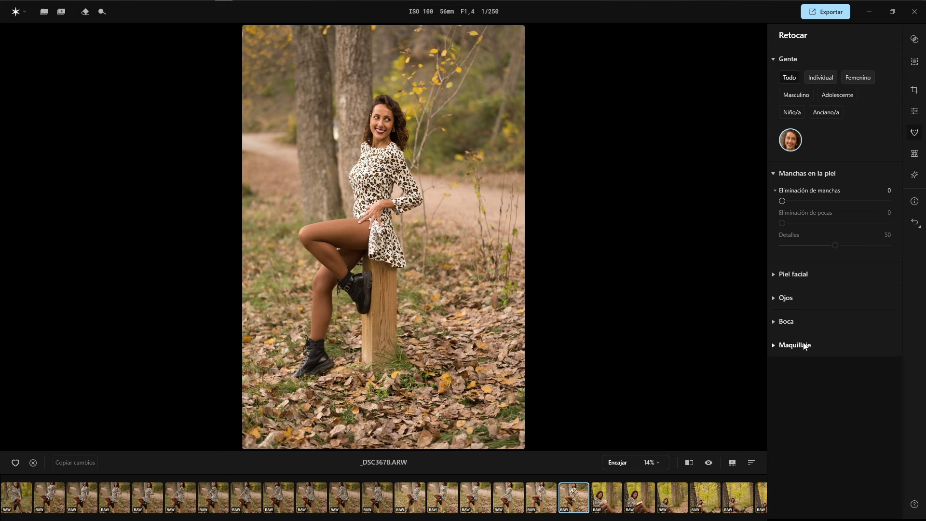
left_click(803, 344)
scroll(819, 306, "up", 5)
scroll(812, 288, "up", 2)
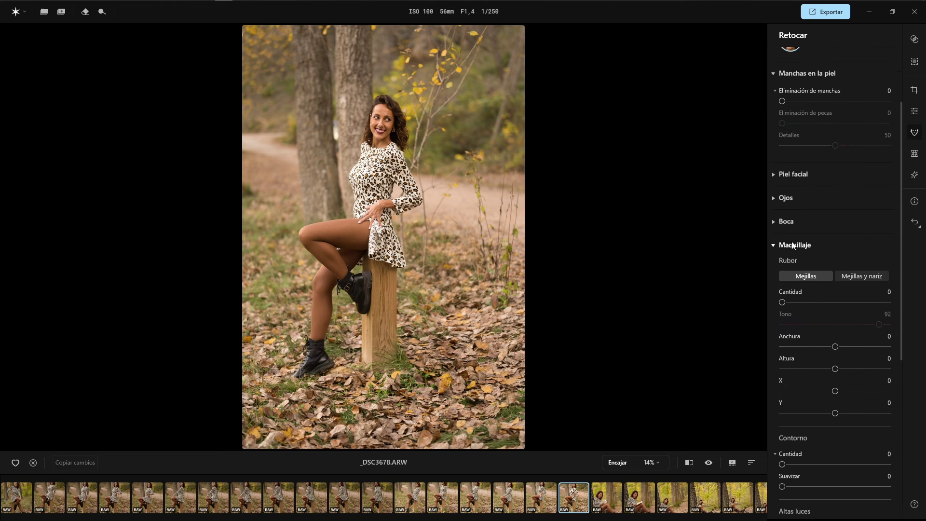
left_click(794, 246)
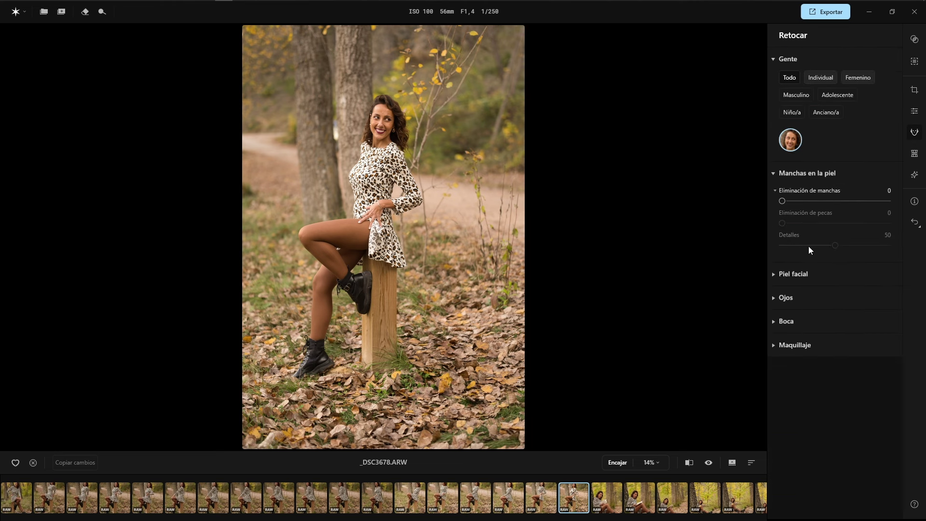
- Examine the Volver a dar forma and Creativas adjustments and the available masking options
left_click(913, 155)
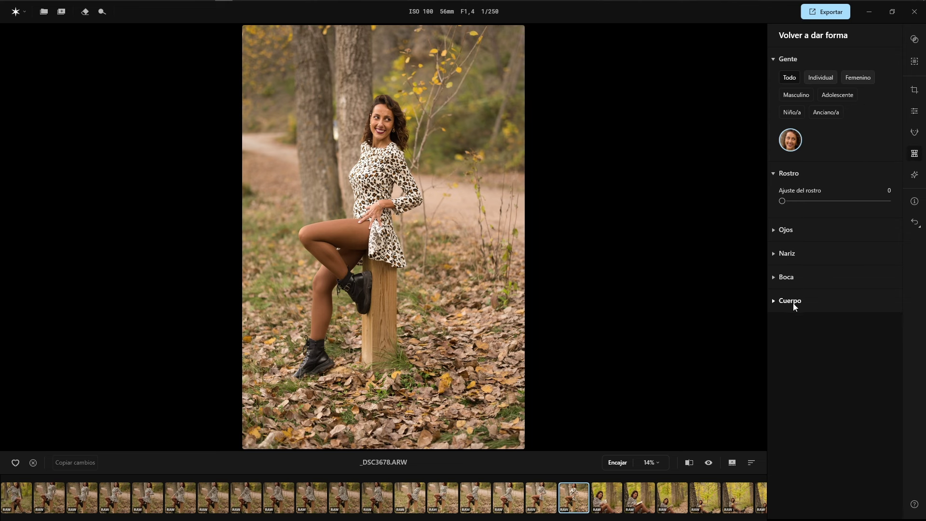
left_click(919, 177)
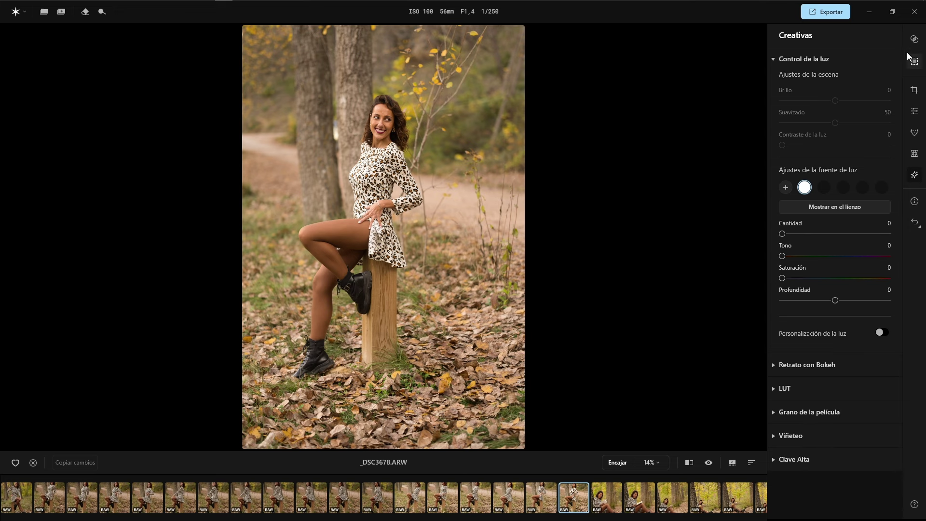
left_click(914, 176)
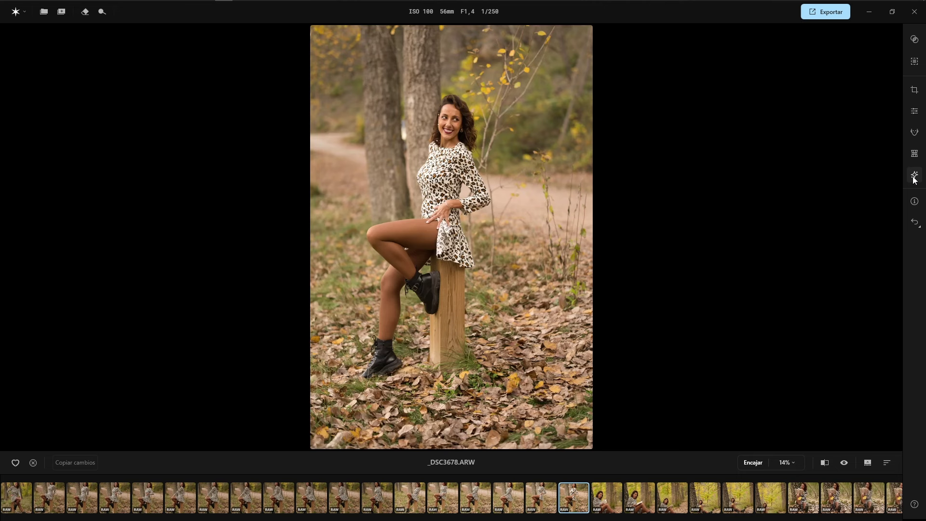
left_click(914, 62)
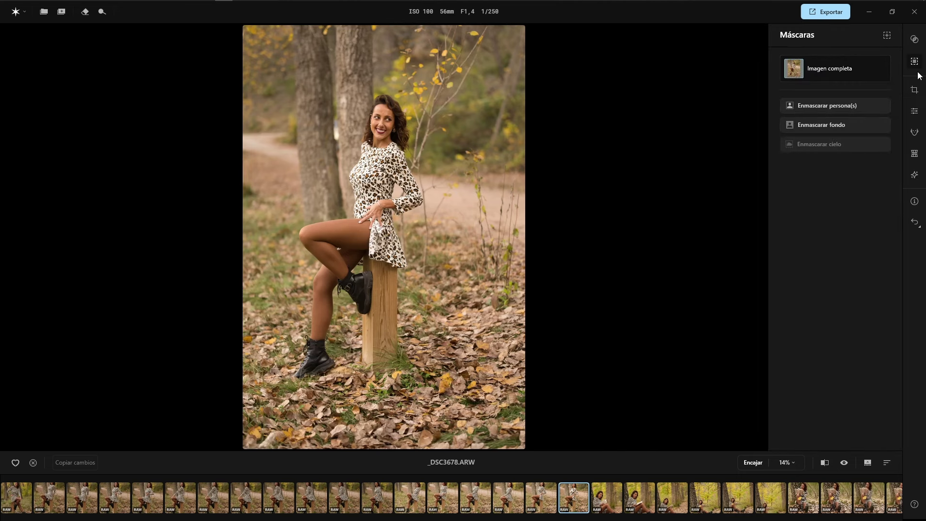
- Browse the Favoritas, Suyos, Creativas, Retocar and Externos preset categories, and close the presets
left_click(914, 40)
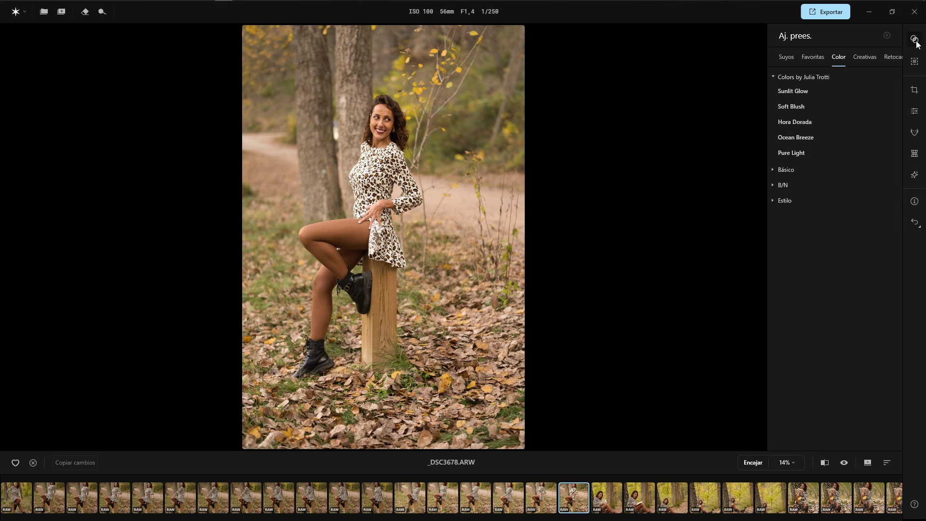
left_click(814, 59)
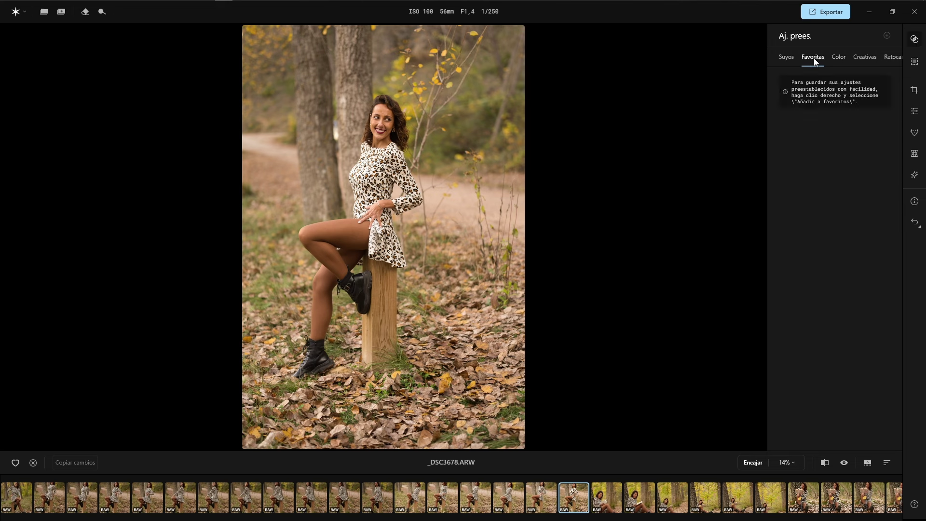
left_click(786, 59)
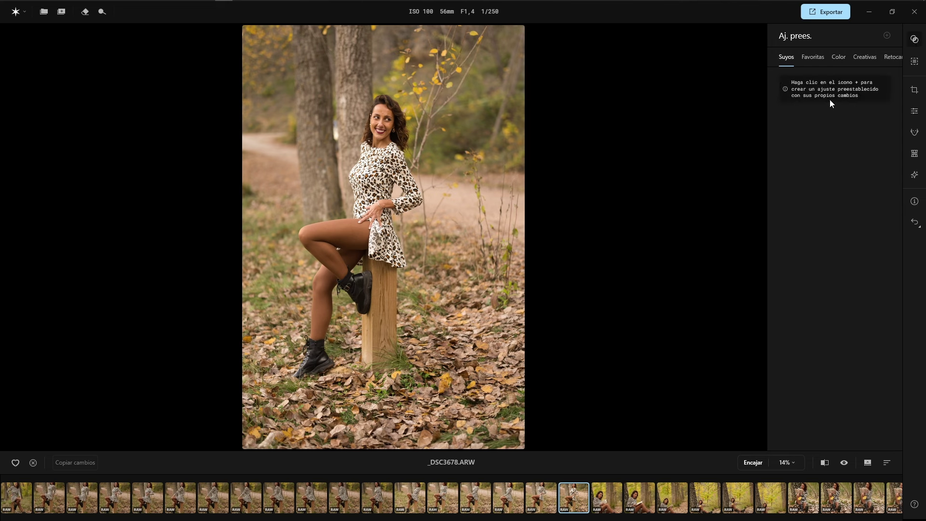
left_click(865, 58)
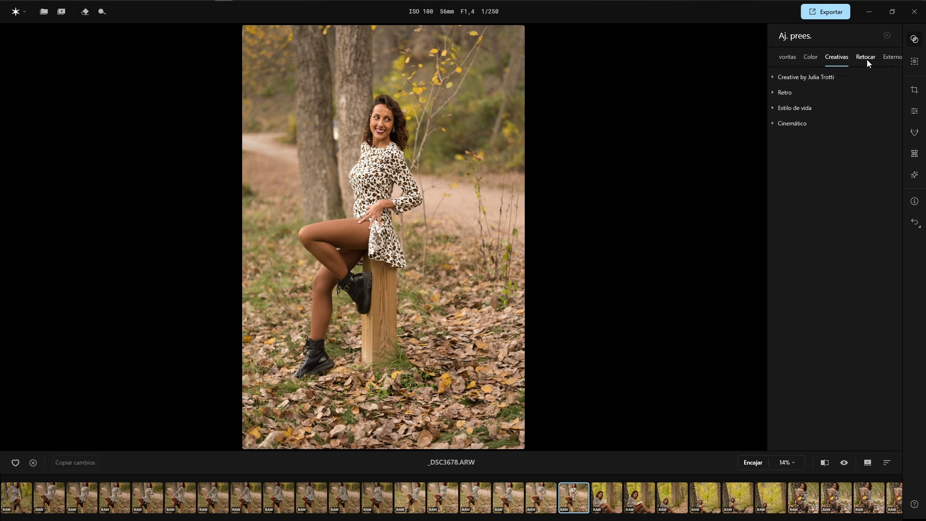
left_click(814, 79)
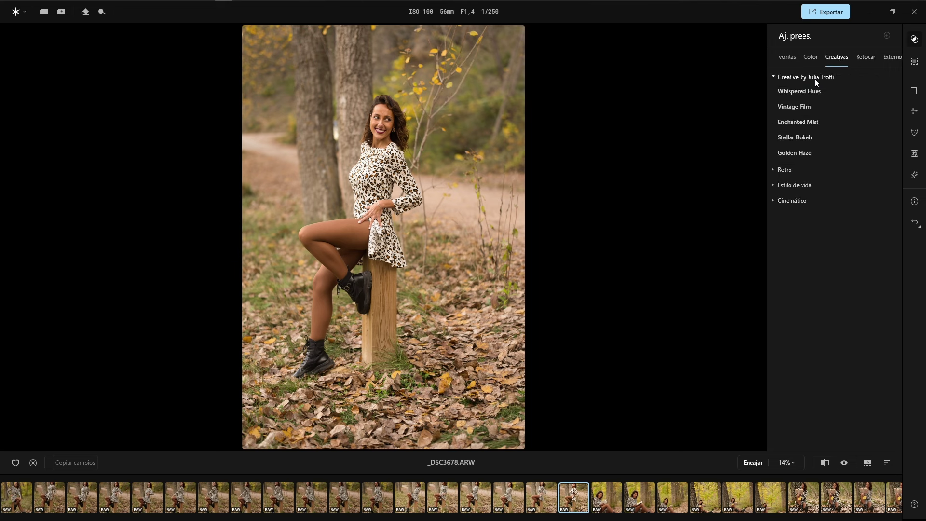
left_click(868, 59)
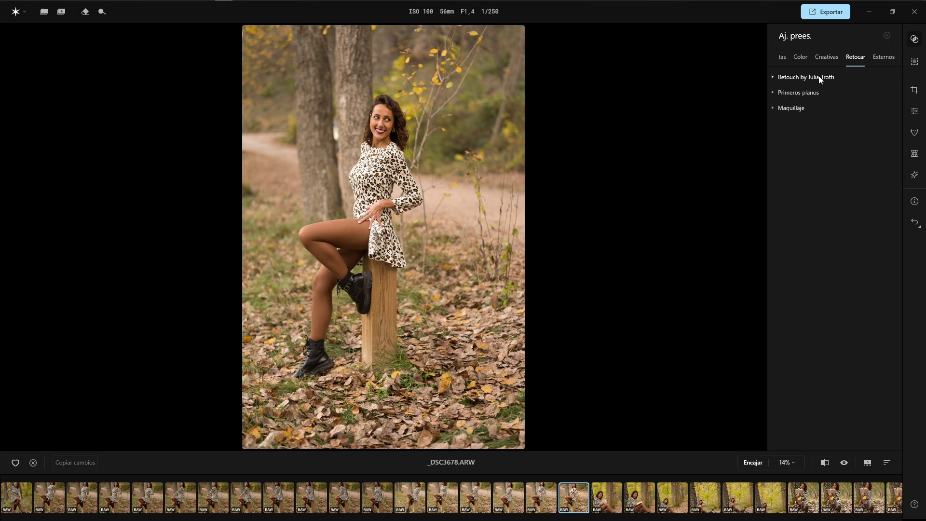
left_click(883, 60)
left_click(856, 59)
left_click(914, 40)
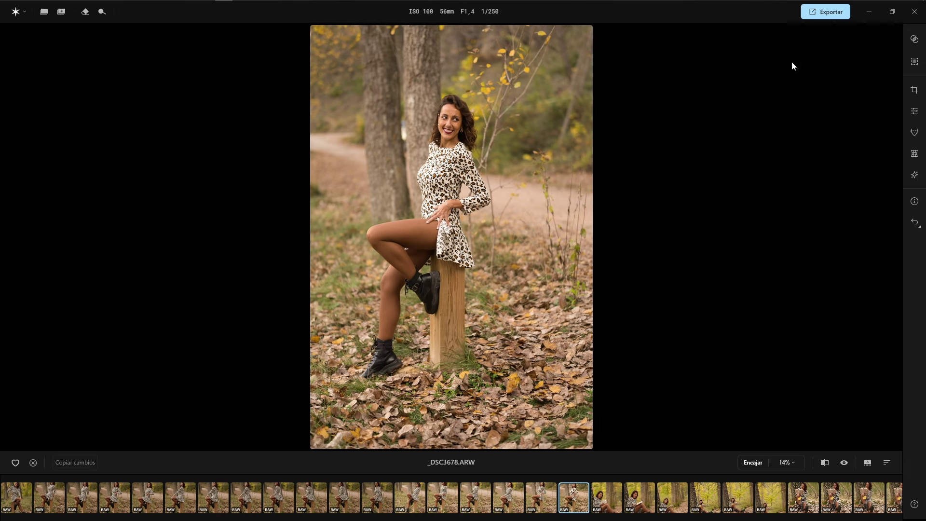
- Examine the Borrar y clonar, Oscurecer y Aclarar, Lienzo and Máscaras tools without editing the photo
left_click(88, 14)
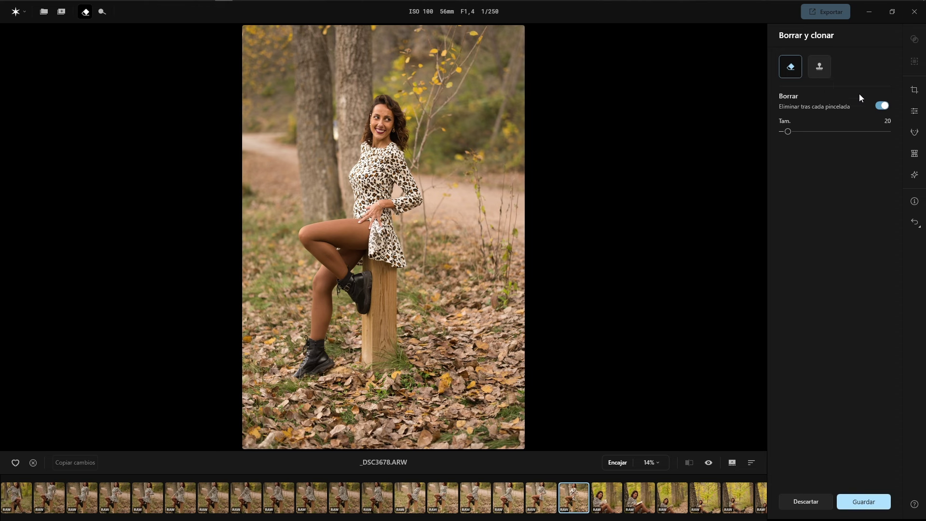
left_click(102, 13)
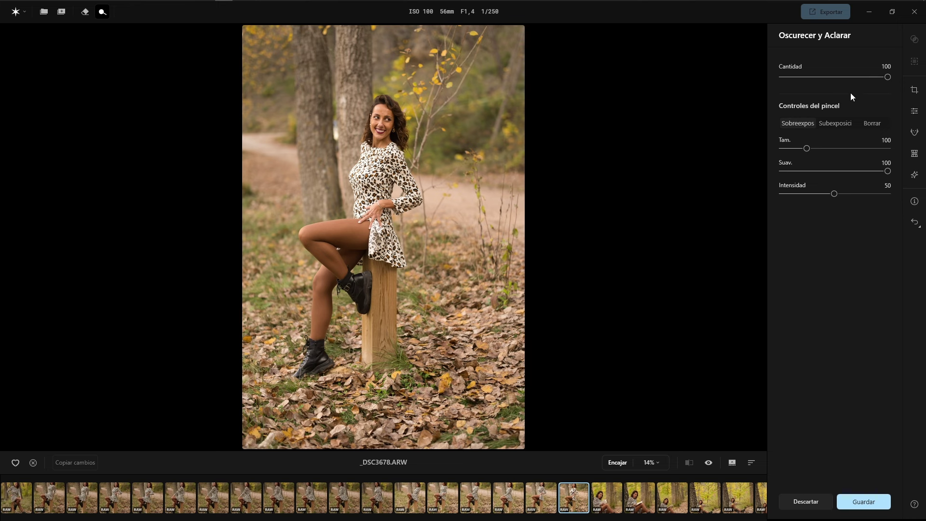
left_click(916, 94)
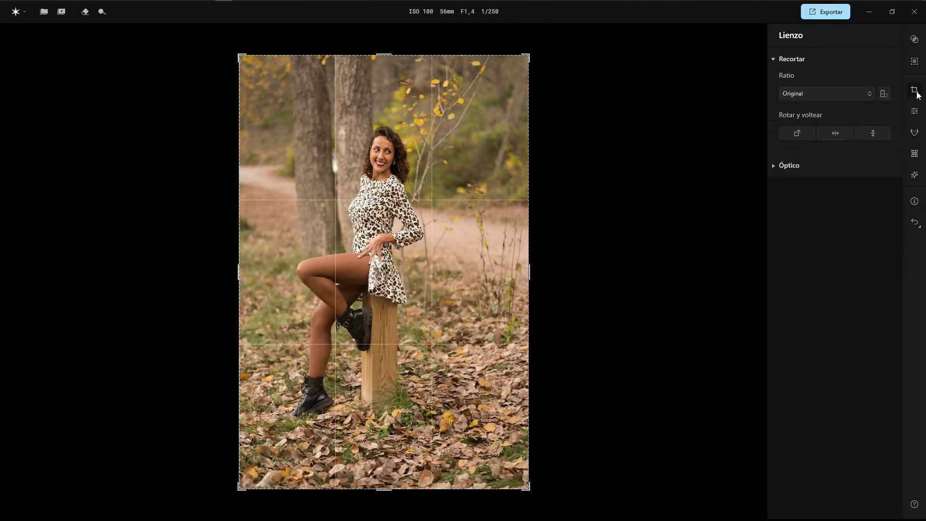
left_click(916, 93)
left_click(914, 61)
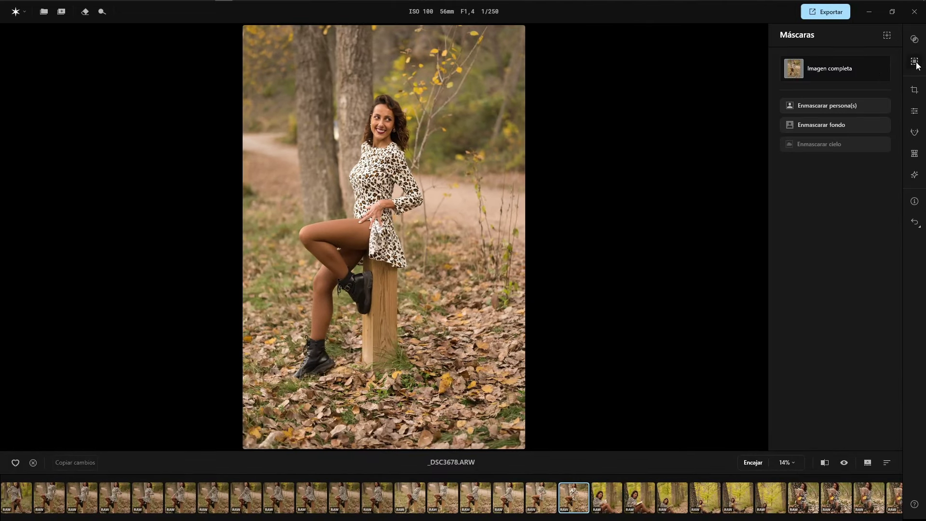
- Try the Whispered Hues creative preset, inspect the face and dress close up, and undo the preset
left_click(914, 39)
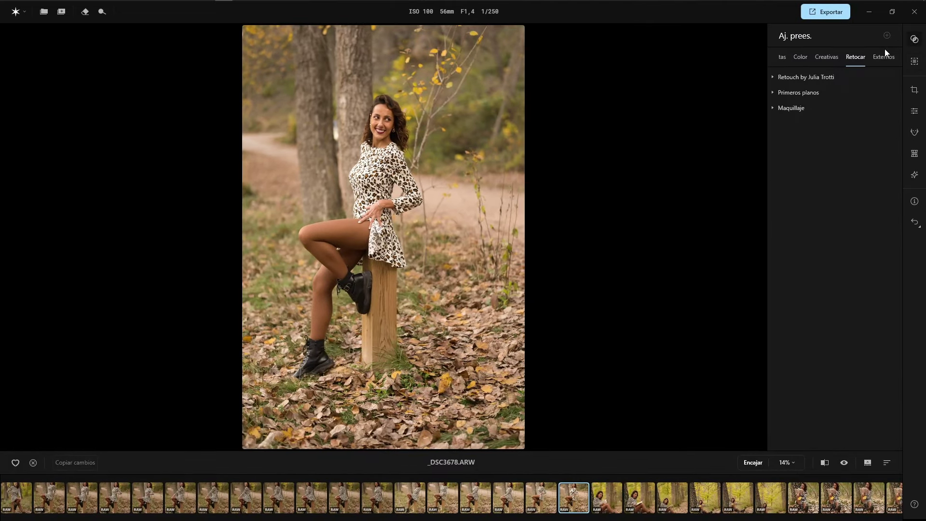
left_click(831, 58)
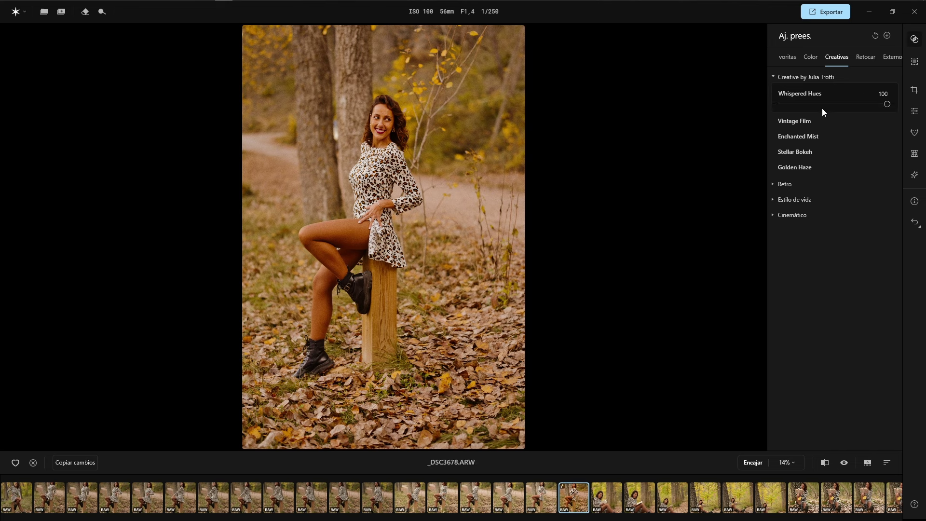
scroll(379, 118, "up", 3)
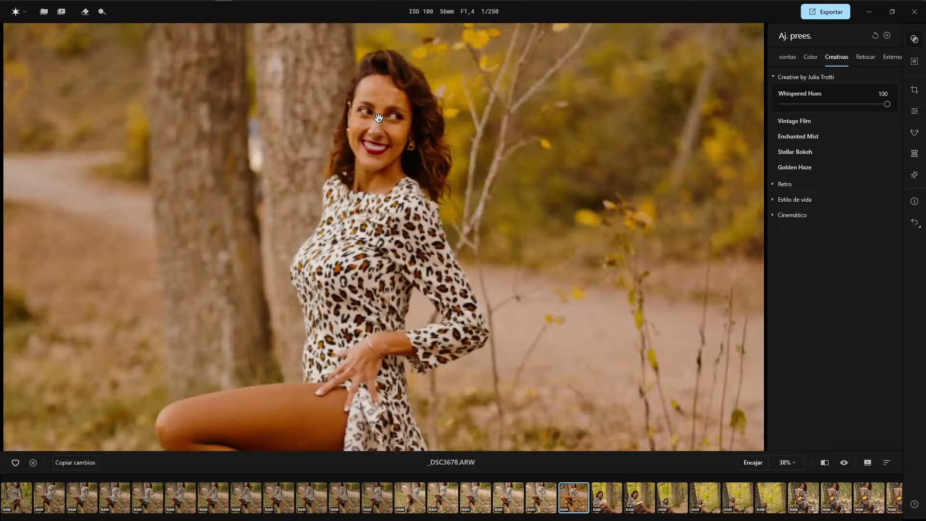
scroll(378, 118, "up", 2)
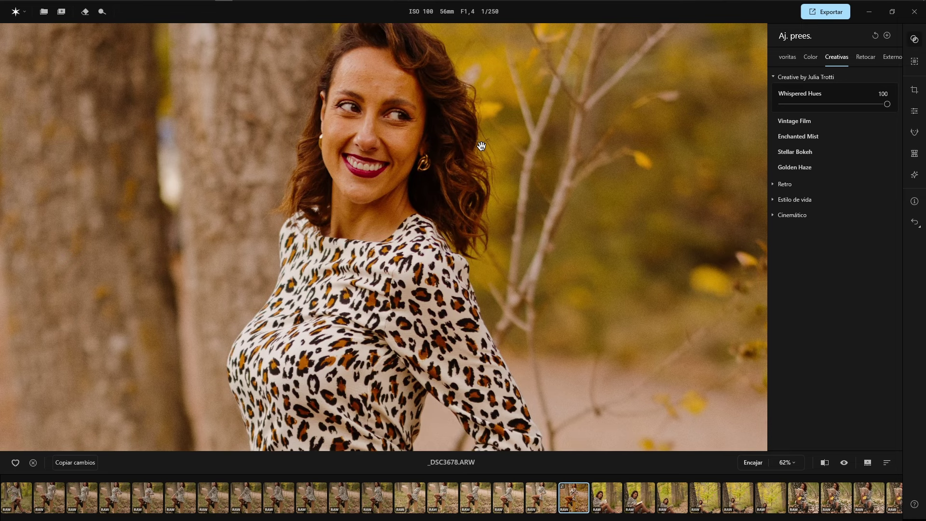
left_click(500, 204)
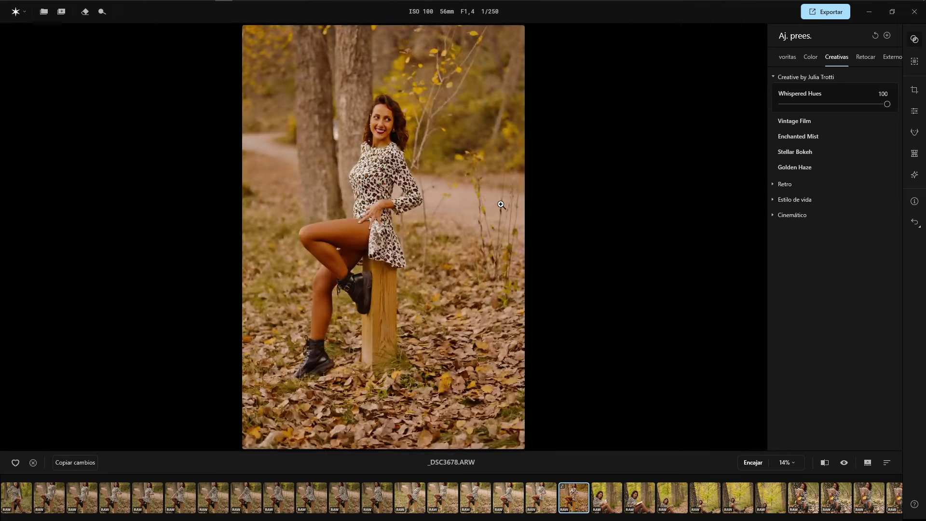
key("ctrl+z")
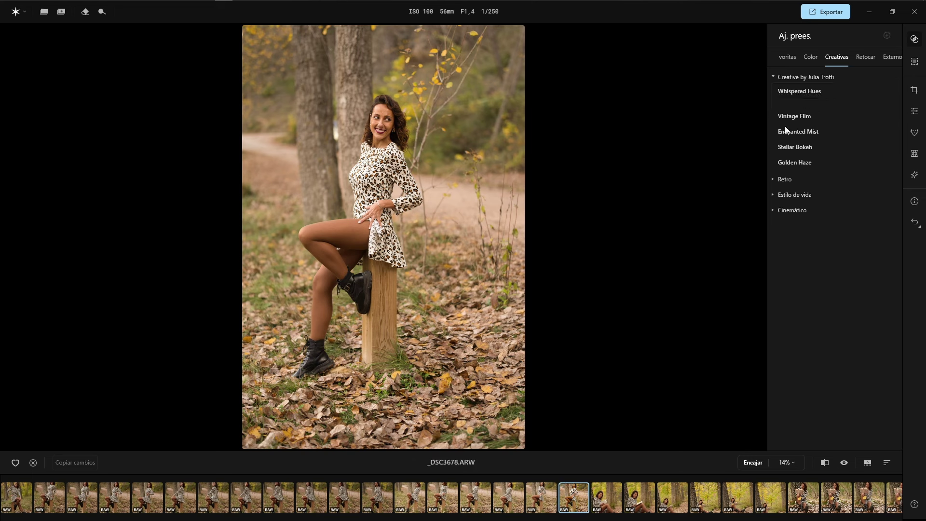
- Apply the Vintage Film creative preset at 100 and check the system load in Task Manager during processing
left_click(794, 107)
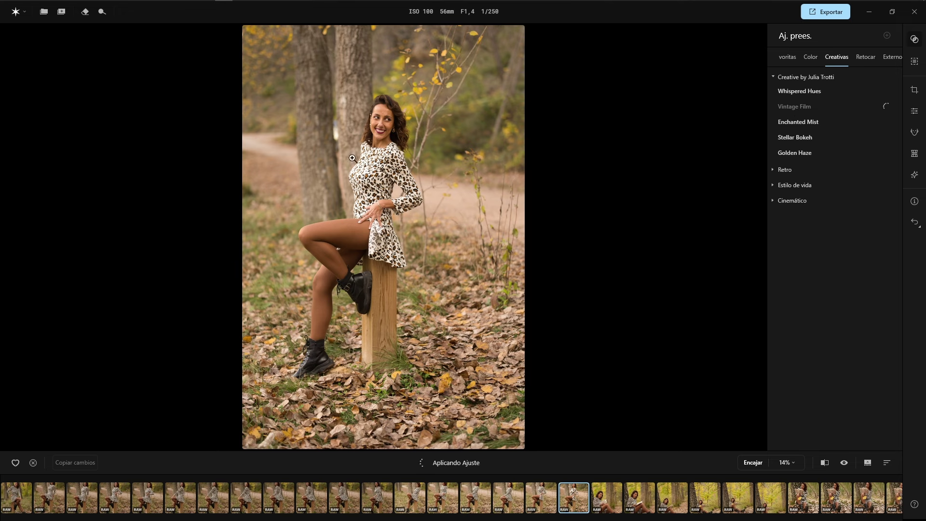
key("ctrl+shift+Escape")
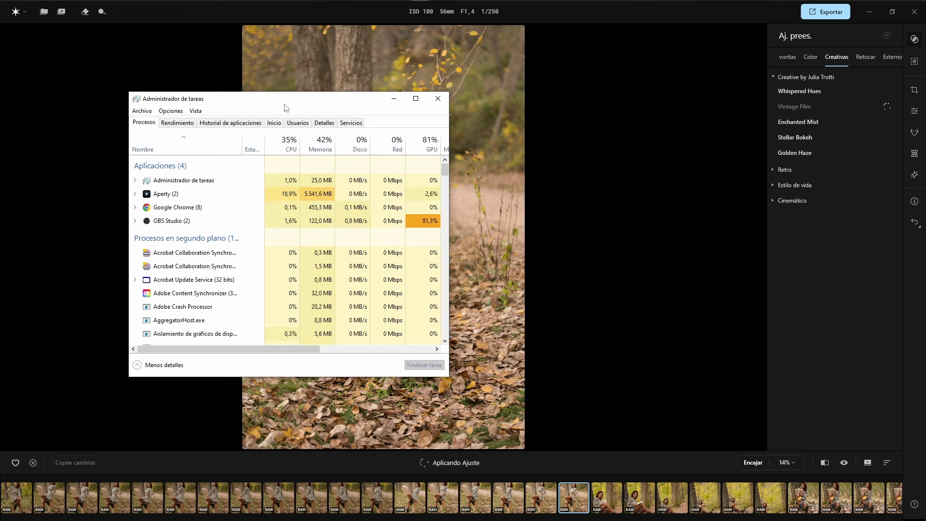
key("alt+Tab")
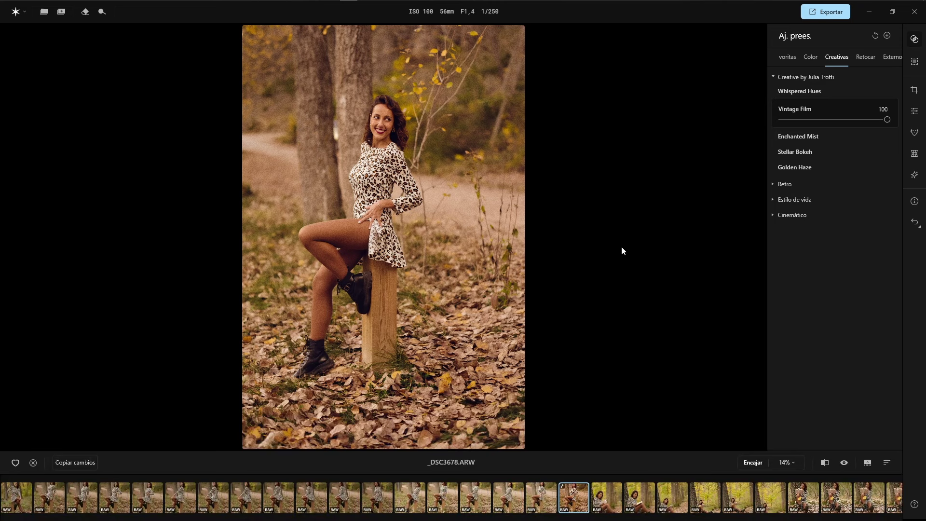
- Inspect the woman's face and dress close up with Vintage Film applied, and show the unedited photo for comparison
left_click(381, 121)
left_click_drag(200, 179, 450, 256)
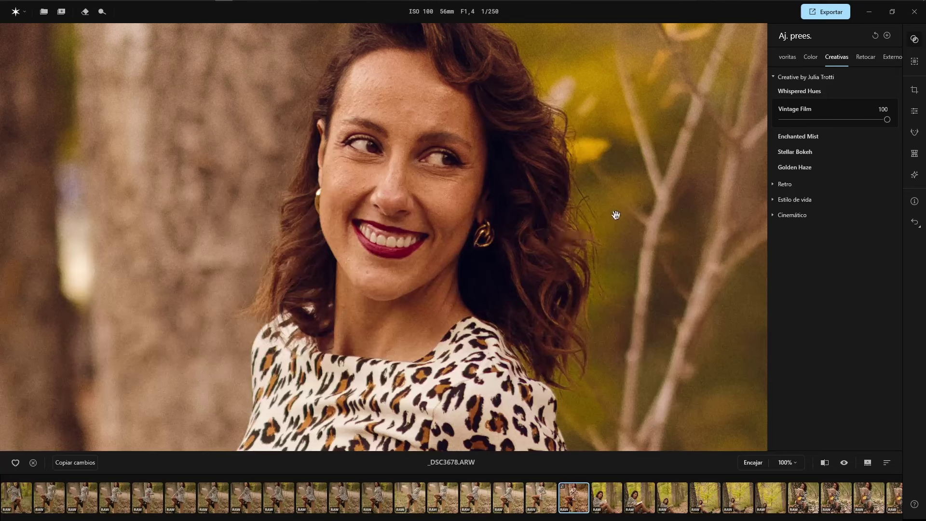
left_click(507, 232)
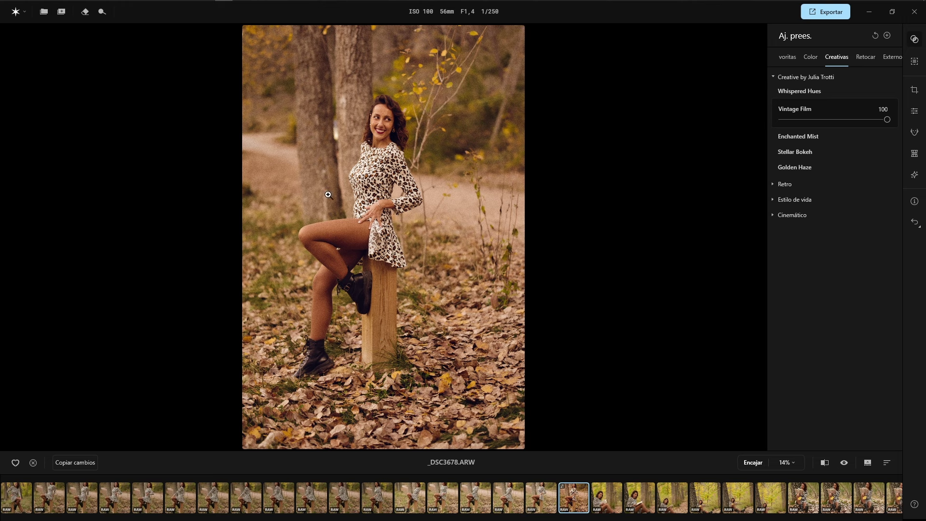
left_click(395, 116)
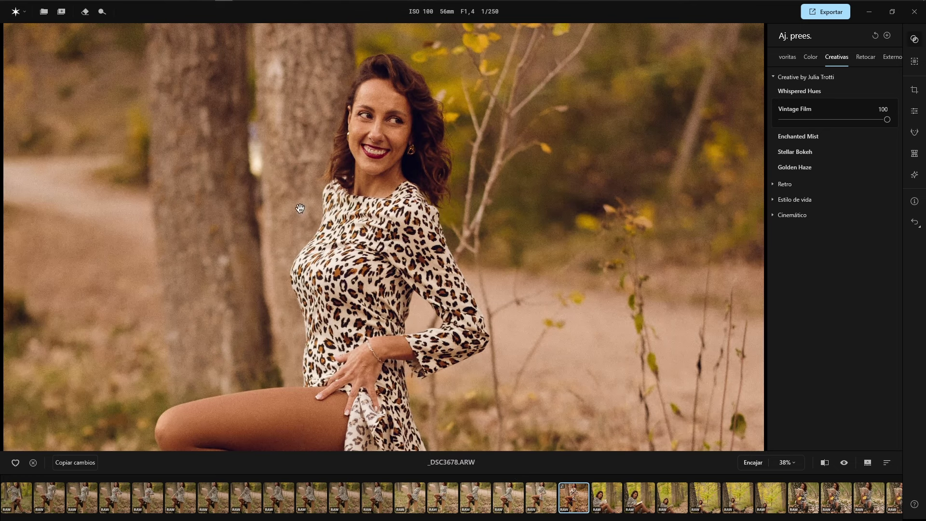
left_click(360, 193)
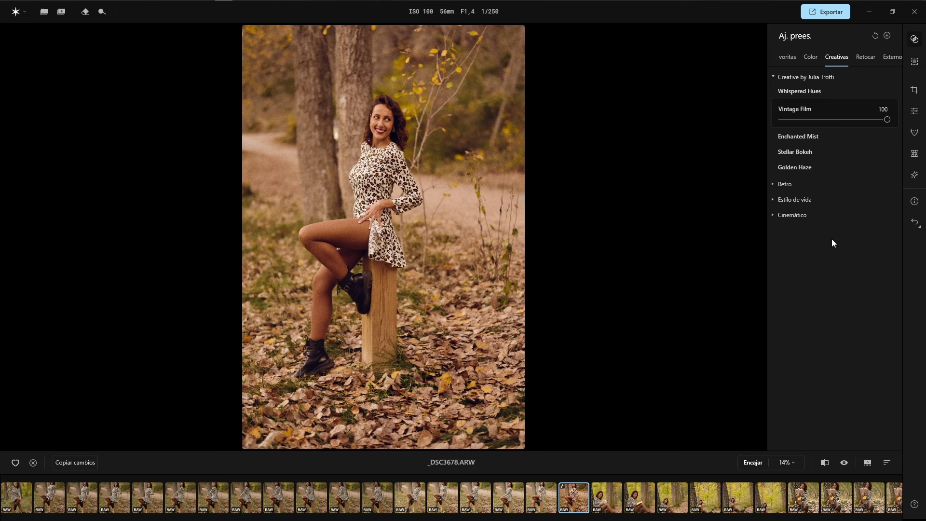
left_click(845, 463)
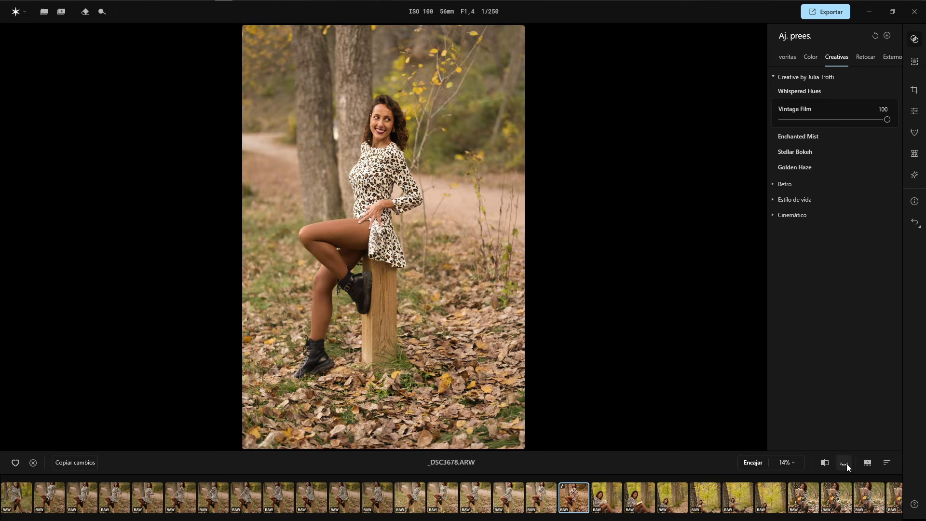
- Compare the Vintage Film look with the unedited photo, and replace it with the Hora Dorada color preset at 100
left_click(845, 463)
left_click(846, 464)
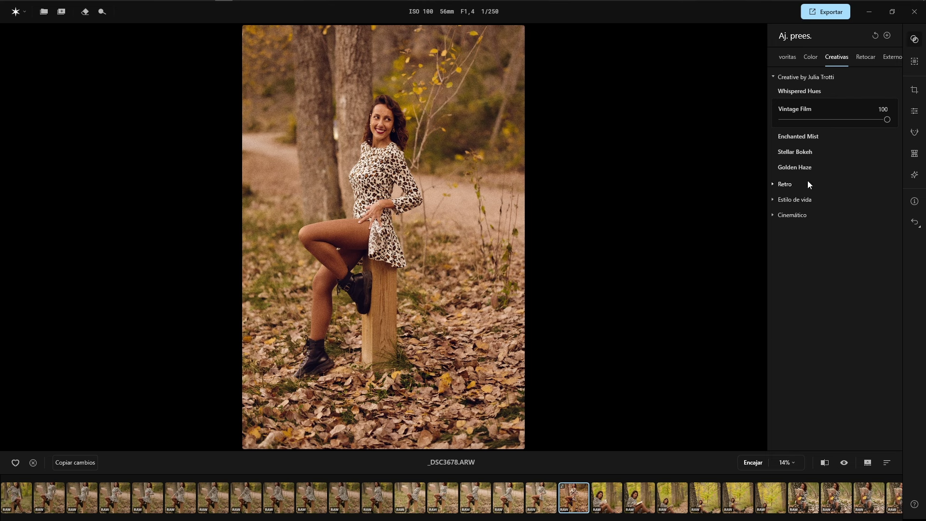
left_click(810, 58)
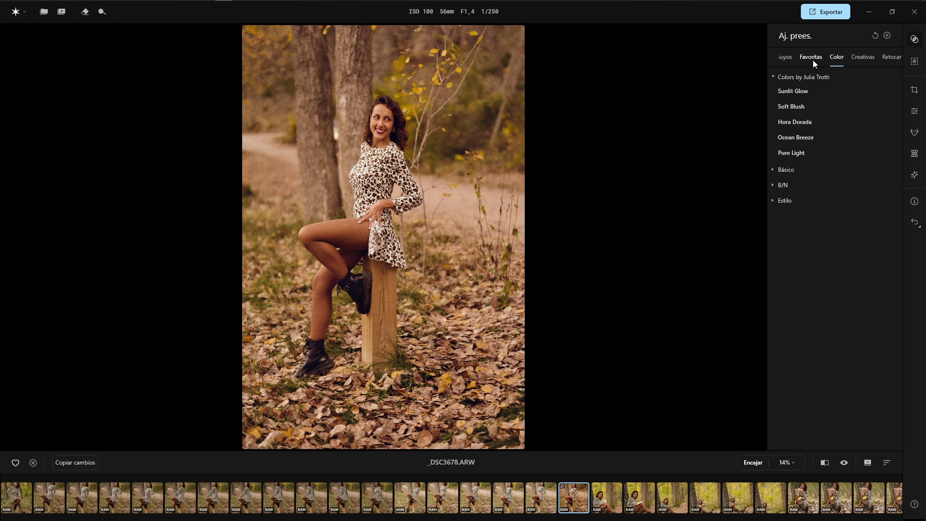
left_click(835, 138)
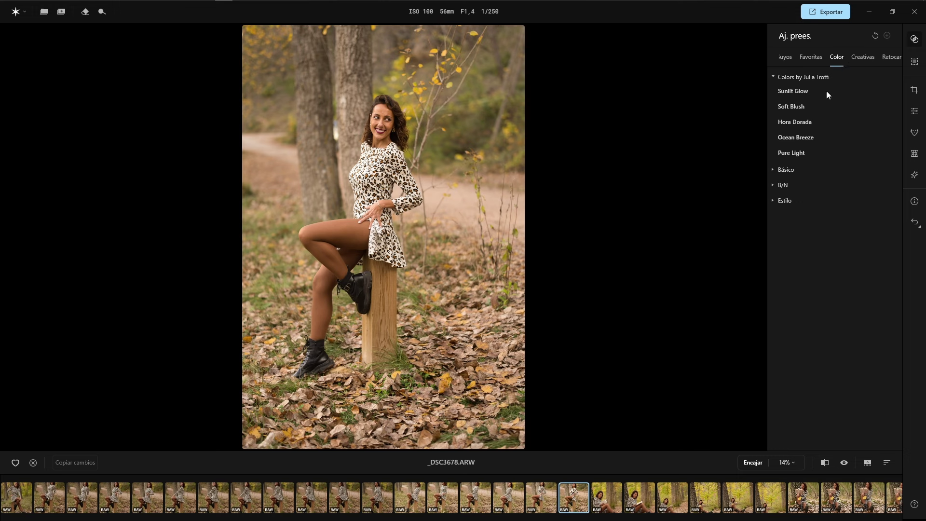
left_click(797, 125)
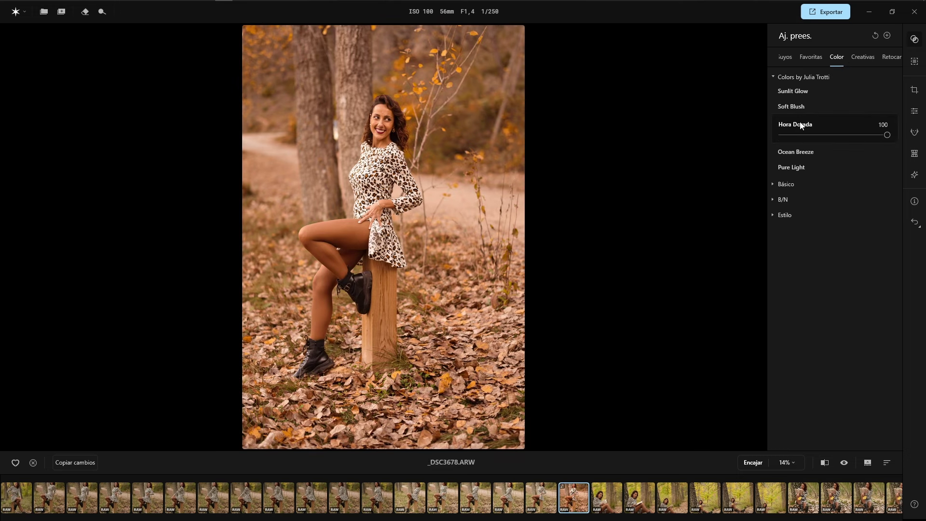
- Show the Color adjustments in Esenciales without the presets and set the Amarillo hue to -25
left_click(913, 112)
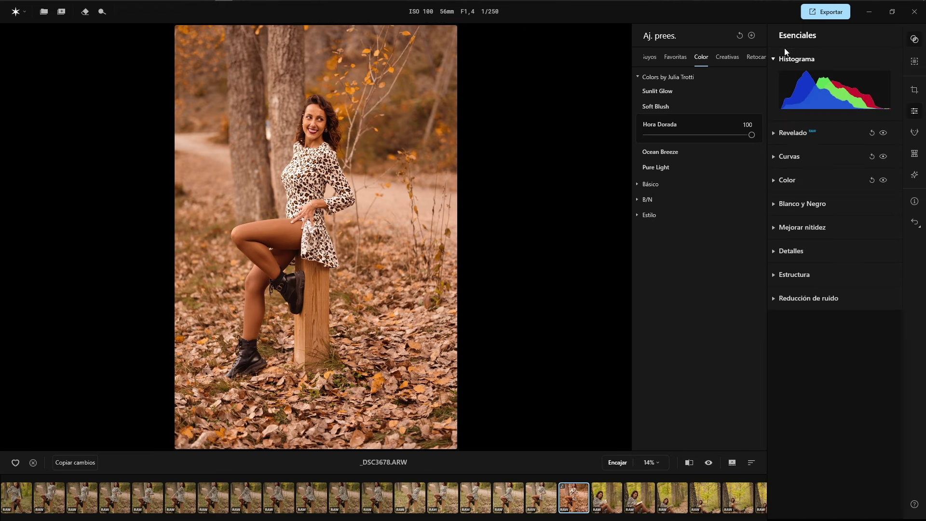
left_click(913, 40)
left_click(805, 182)
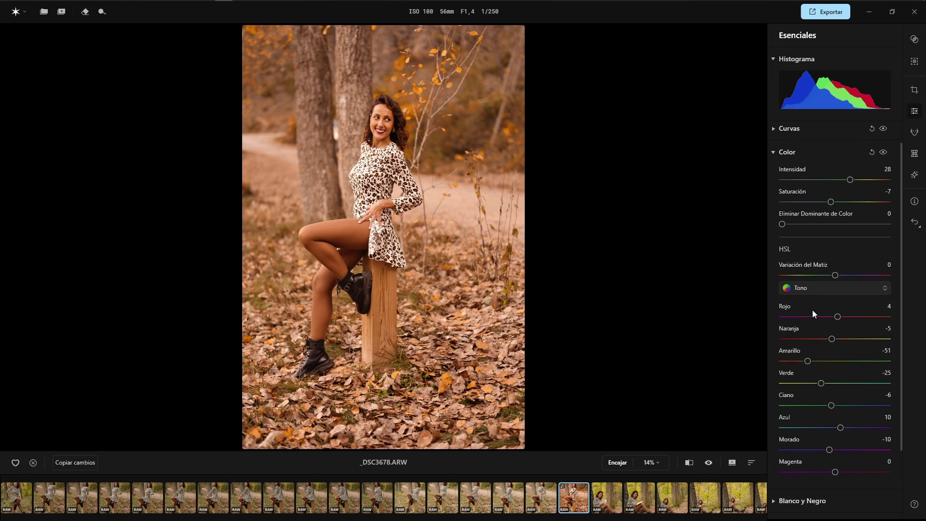
left_click_drag(810, 363, 823, 366)
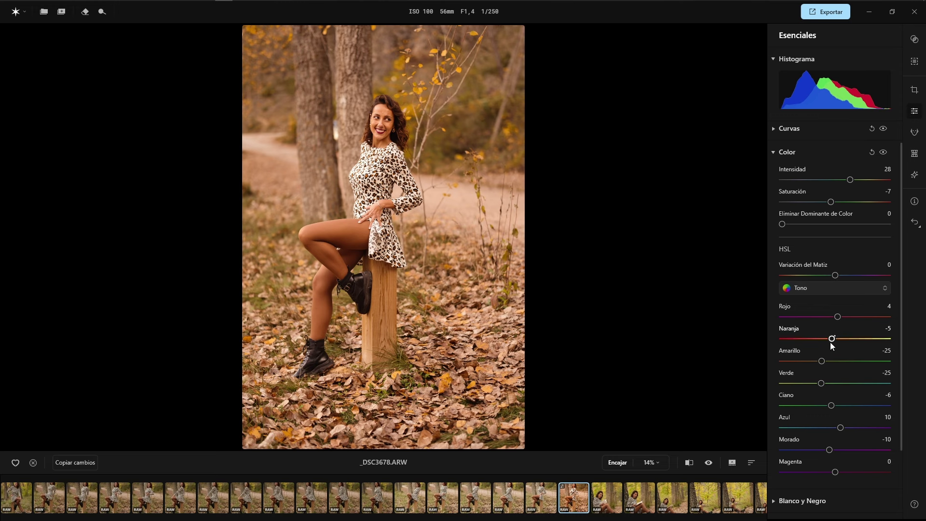
- Reduce the Amarillo saturation slightly in the HSL adjustments and set the Verde luminance to 7
left_click(832, 287)
left_click(831, 323)
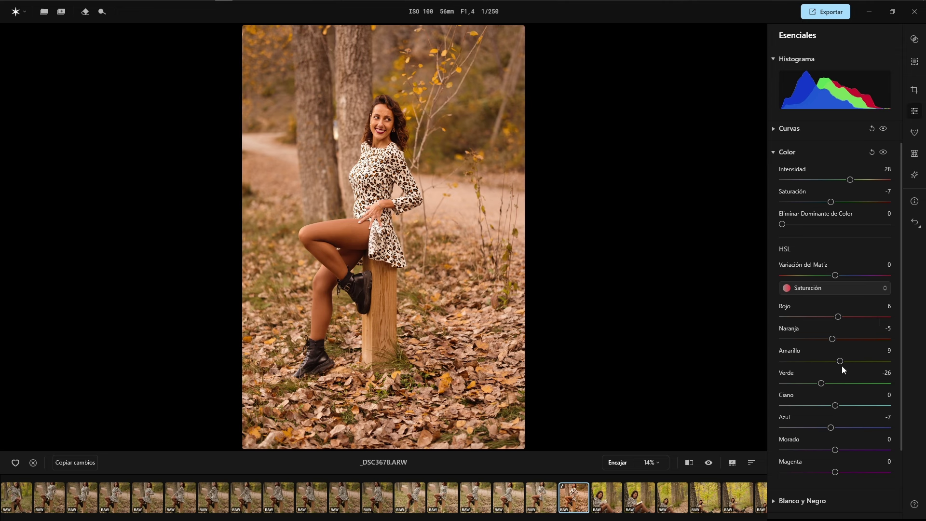
left_click_drag(840, 360, 834, 363)
left_click(824, 291)
left_click(812, 339)
left_click_drag(844, 383, 838, 383)
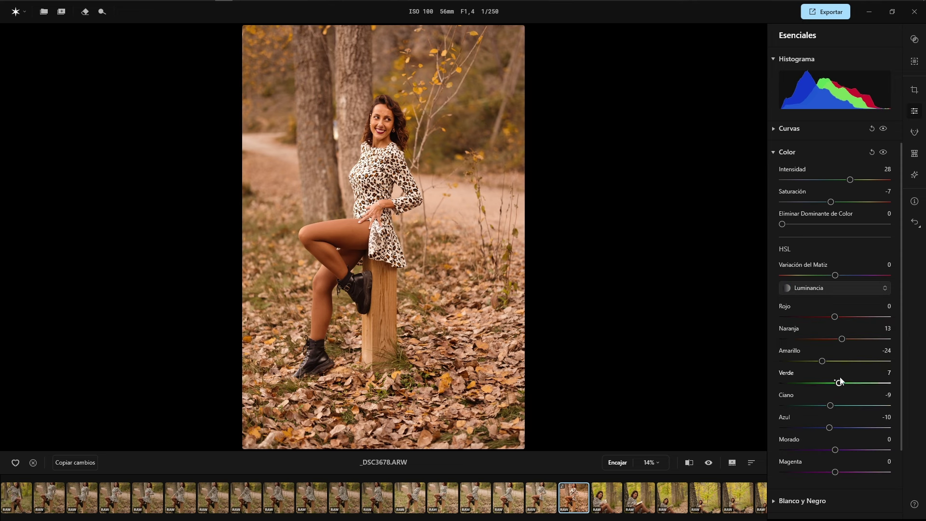
- Compare the color-adjusted portrait with the unedited photo
left_click(709, 464)
left_click(708, 465)
left_click(709, 464)
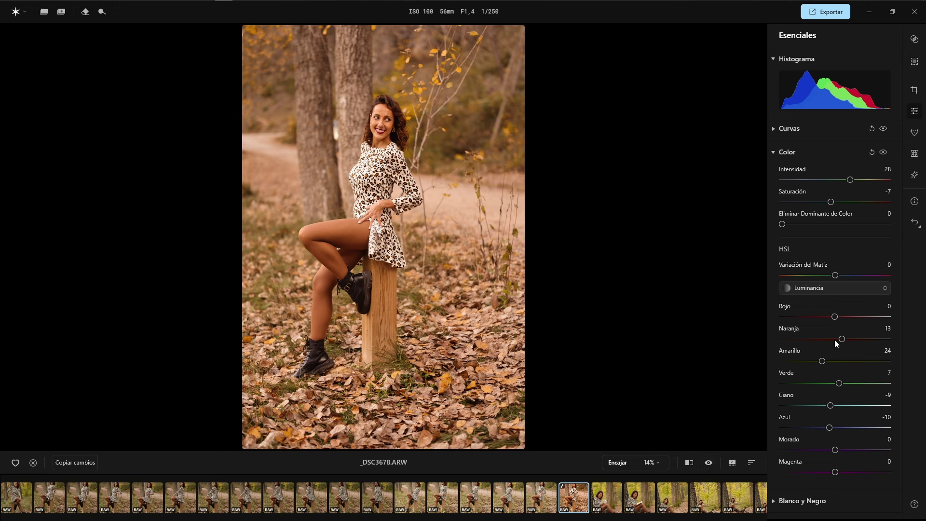